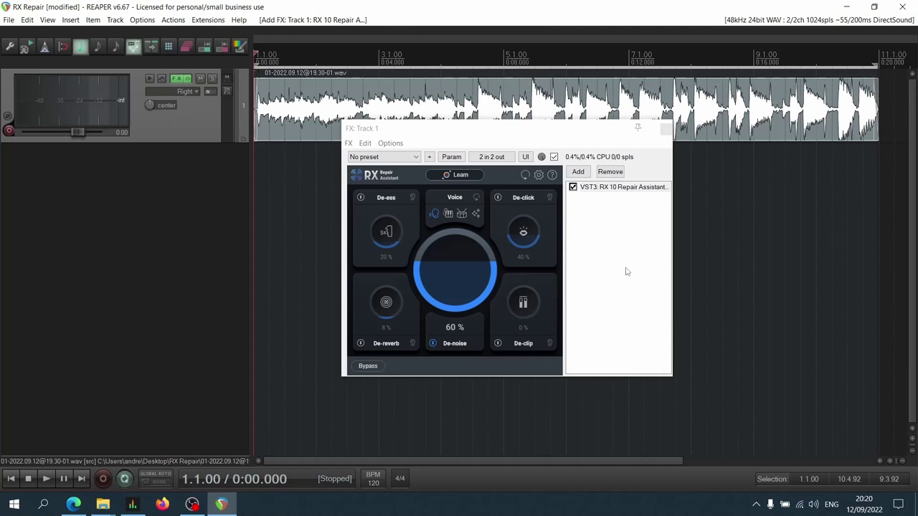
- Bypass RX 10 Repair Assistant on Track 1 and play the dry instrumental
left_click(572, 187)
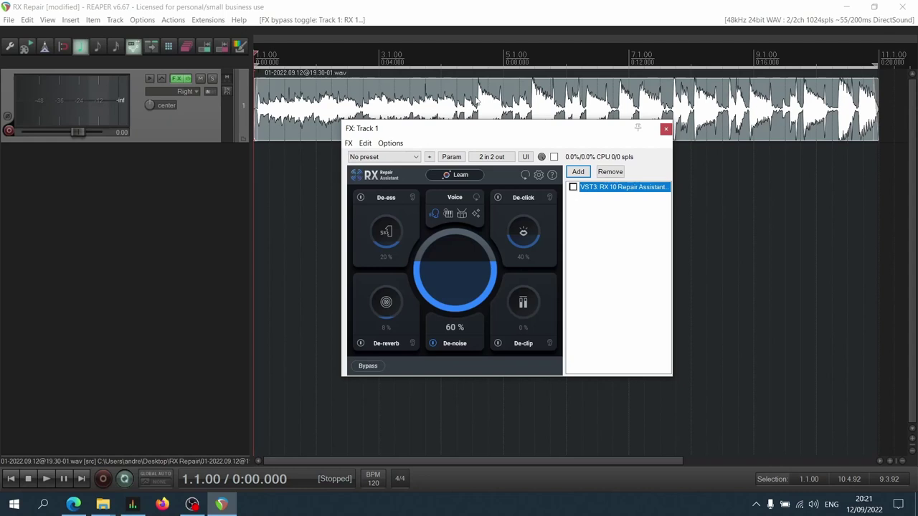
key("space")
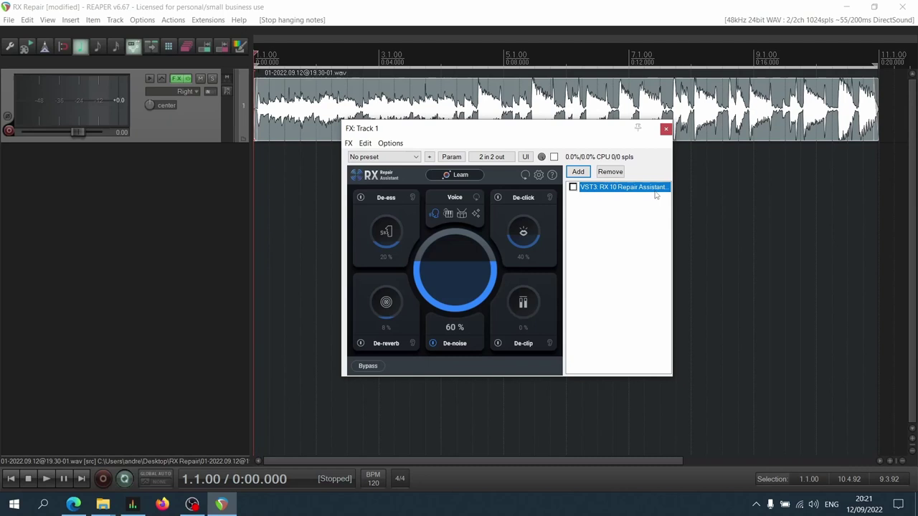
- Switch the Repair Assistant's repair mode to Musical and re-enable the plugin on Track 1
left_click(447, 214)
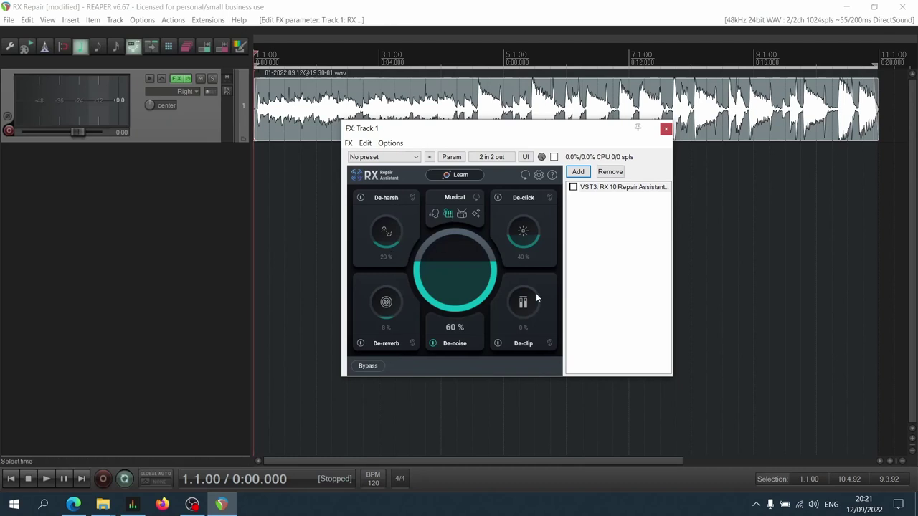
left_click(475, 213)
left_click(434, 213)
left_click(445, 214)
left_click(572, 187)
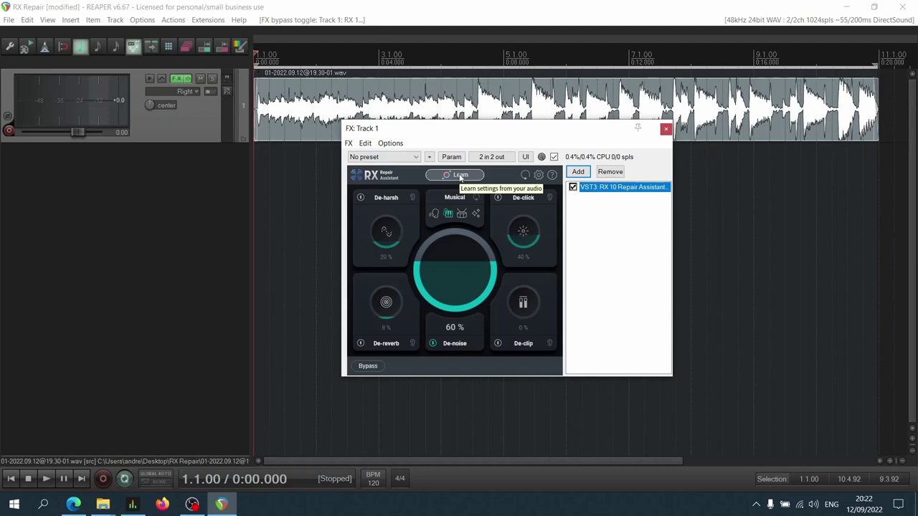
- Run Learn while Track 1 plays, yielding De-noise 30%, De-click 39%, De-reverb 10%, De-harsh 6%
left_click(460, 175)
key("space")
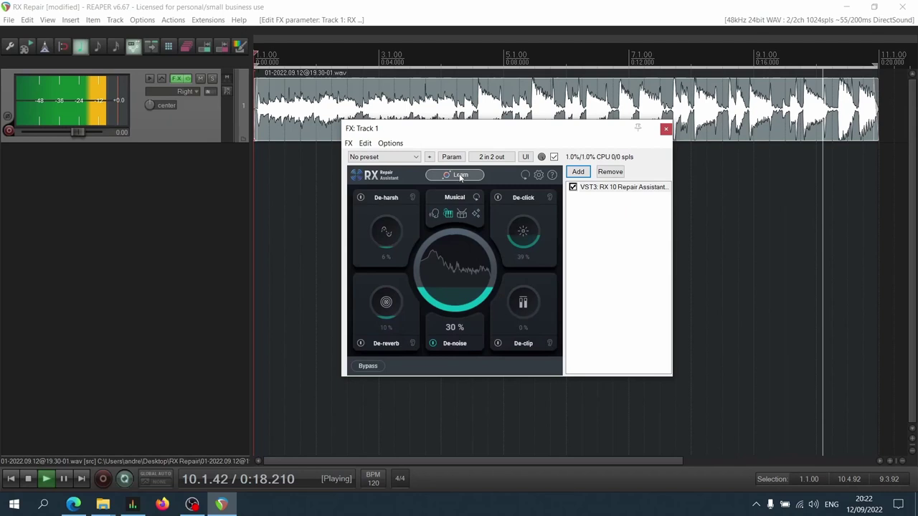
key("space")
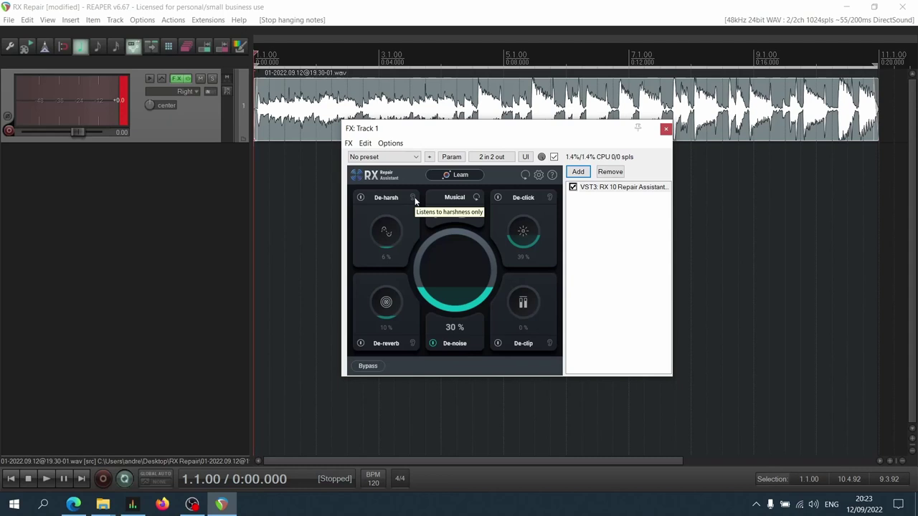
- Turn on De-harsh, audition it at 88%, then lower it to about 23%
key("space")
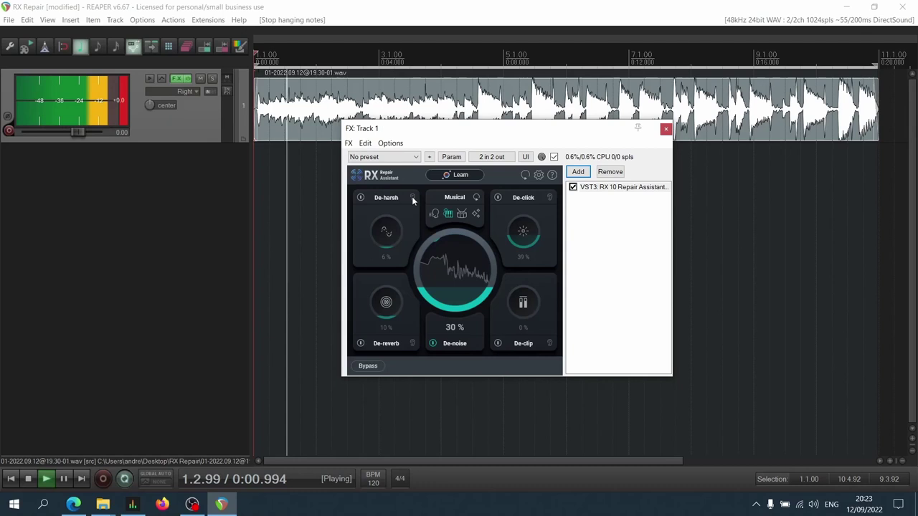
key("space")
left_click(361, 197)
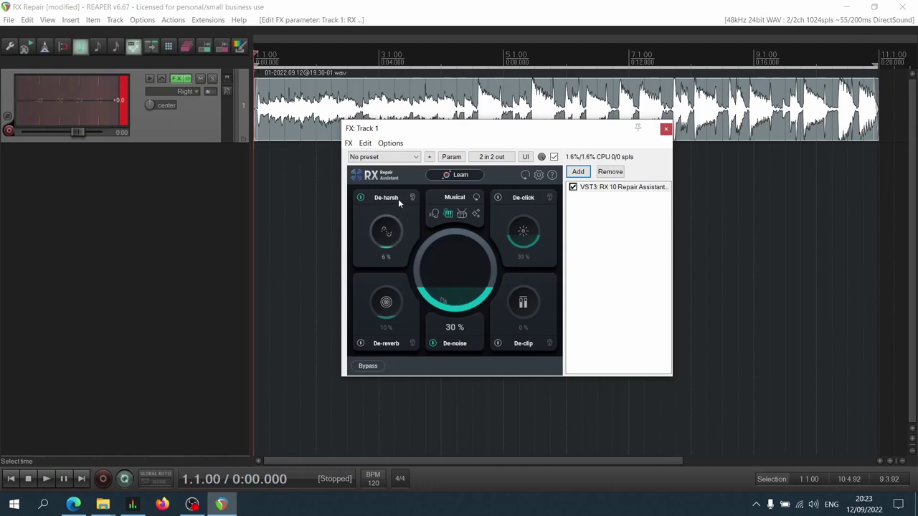
scroll(389, 236, "up", 3)
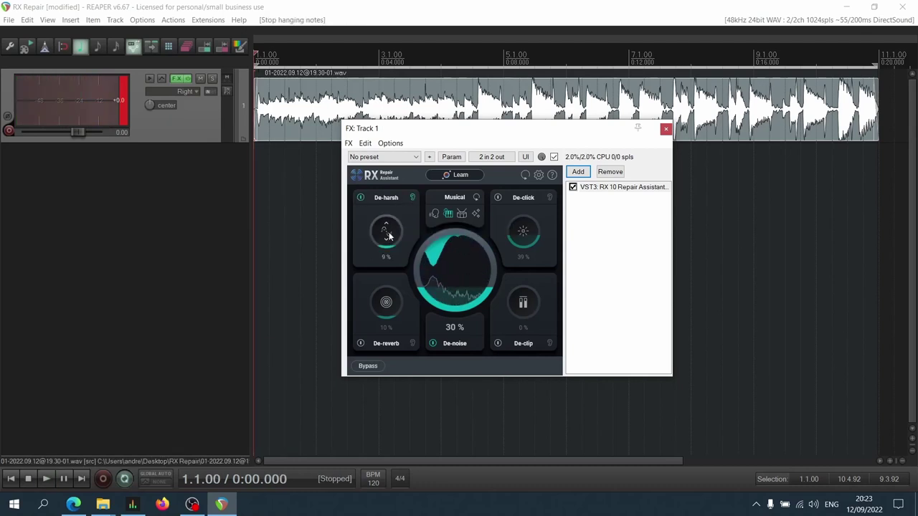
left_click_drag(389, 236, 391, 197)
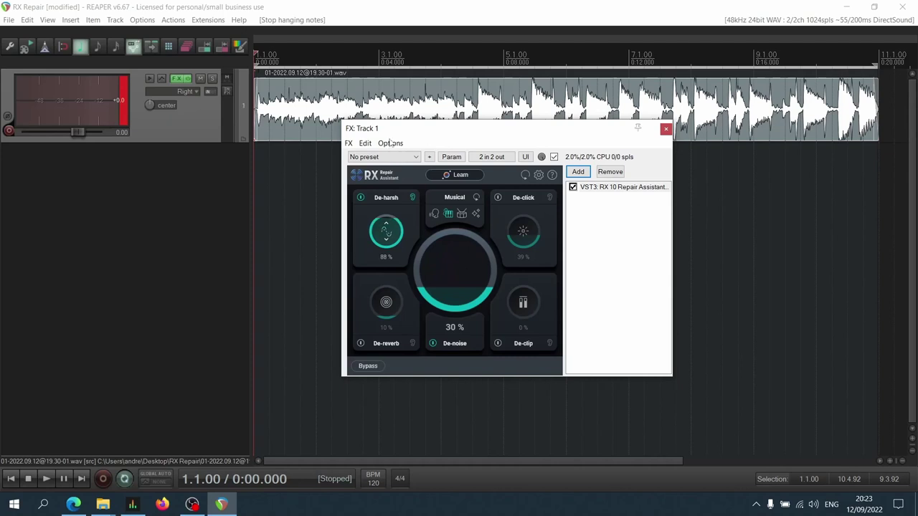
left_click_drag(390, 143, 391, 144)
key("space")
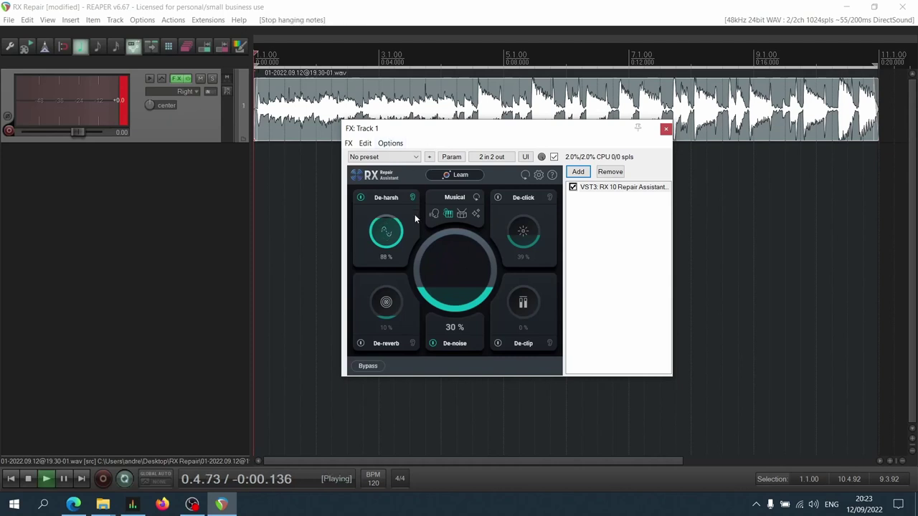
scroll(394, 236, "down", 3)
left_click_drag(394, 236, 385, 308)
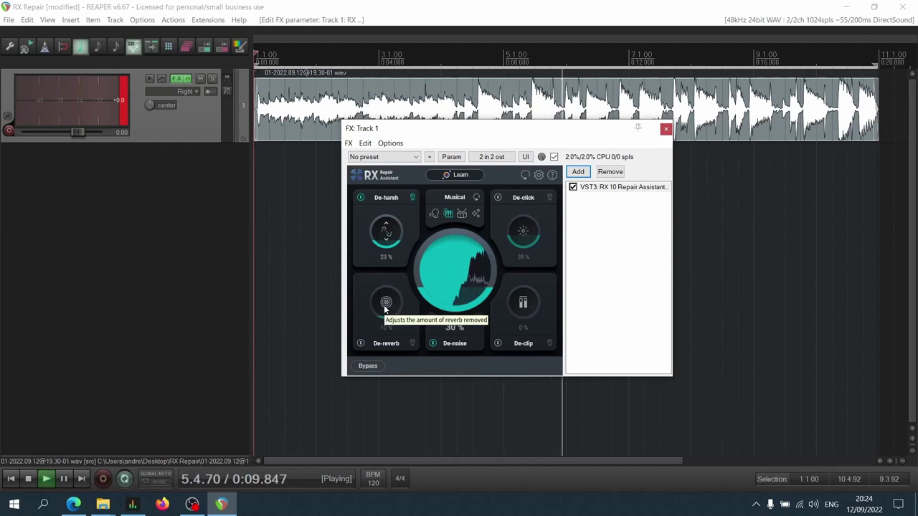
- Compare Track 1 playback with De-click on and off, switching De-click off
key("space")
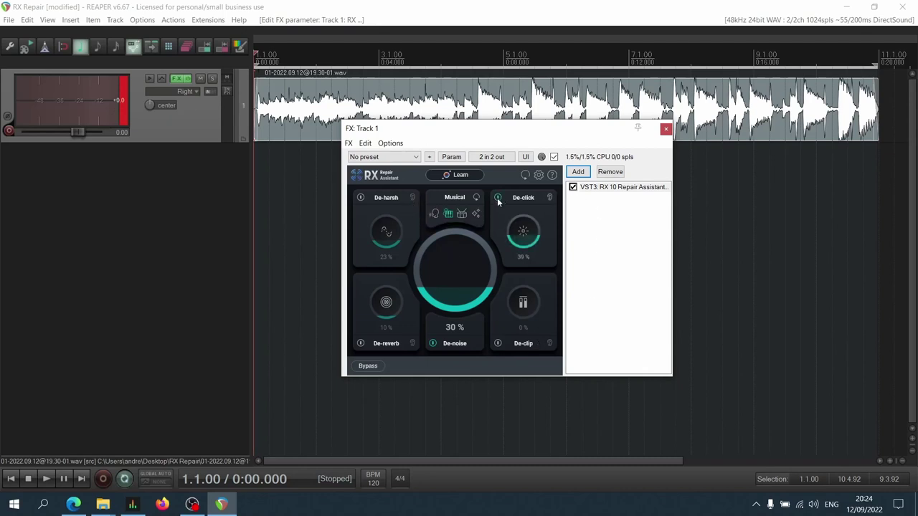
key("space")
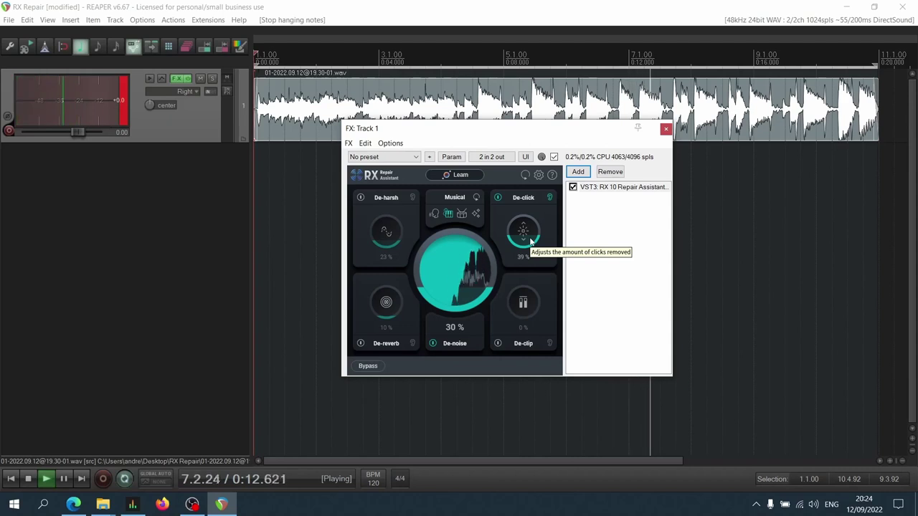
key("space")
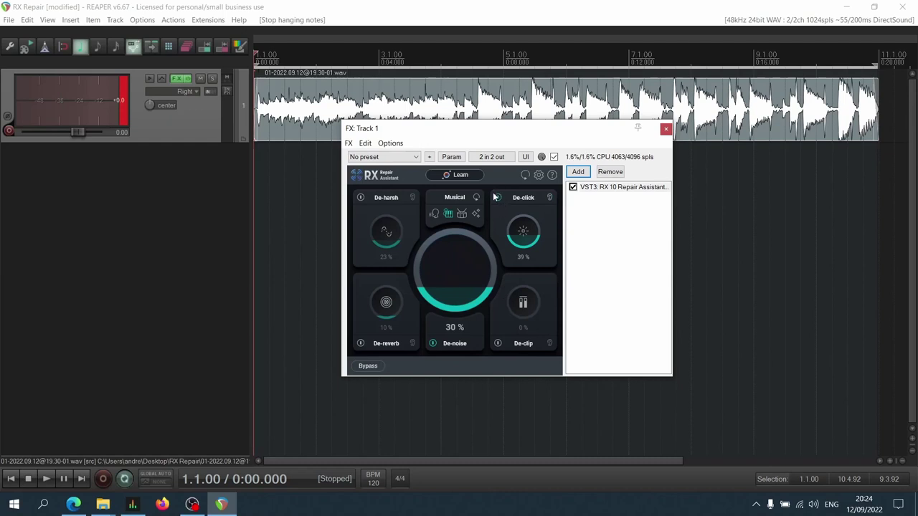
key("space")
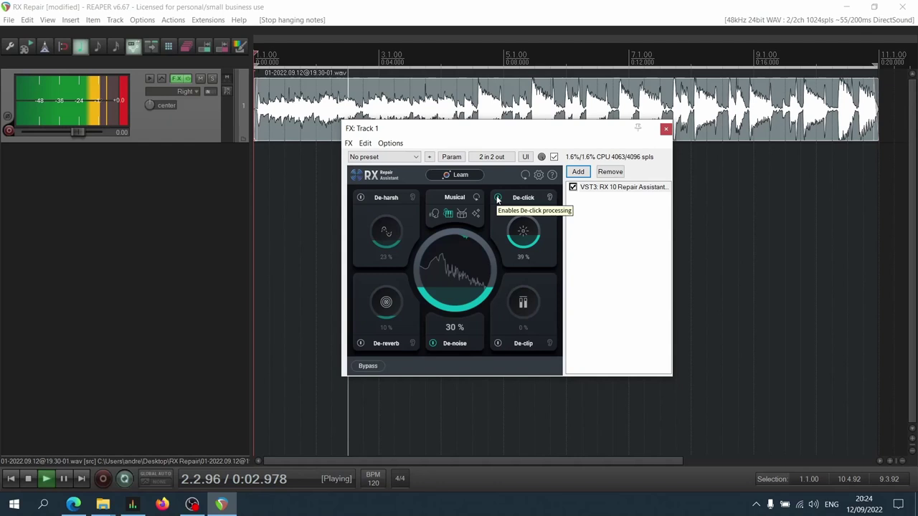
left_click(498, 198)
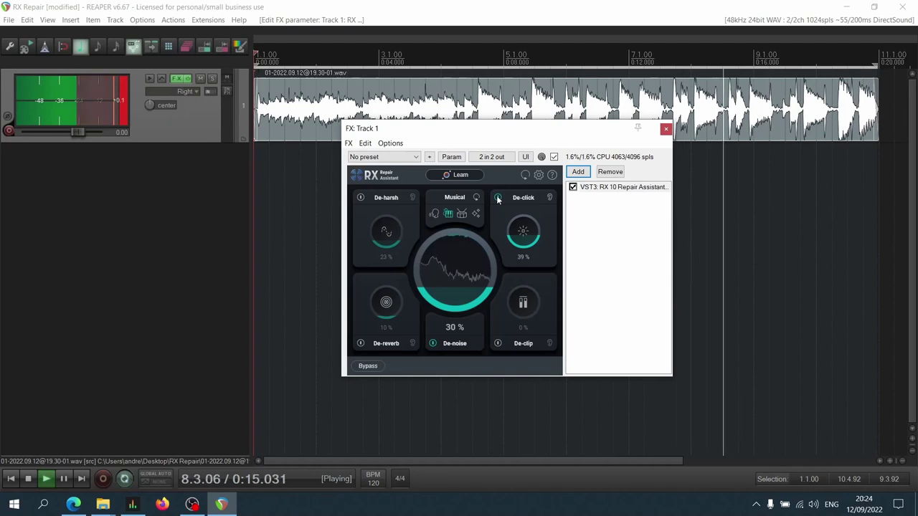
key("space")
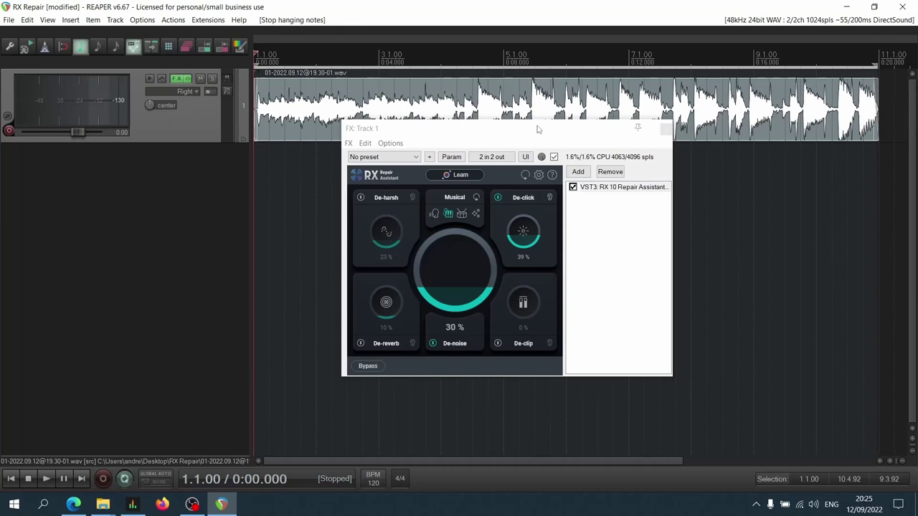
- Enable De-reverb at 10% and compare playback with it toggled on and off
left_click(361, 344)
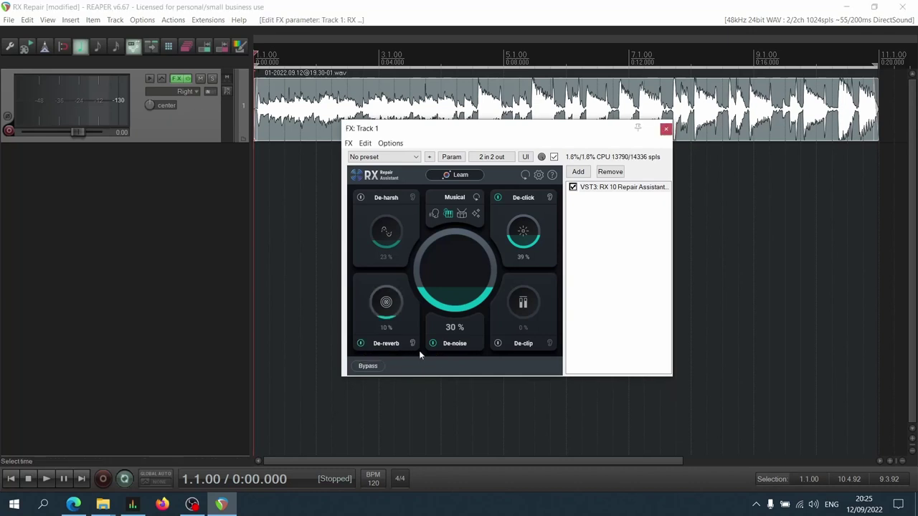
key("space")
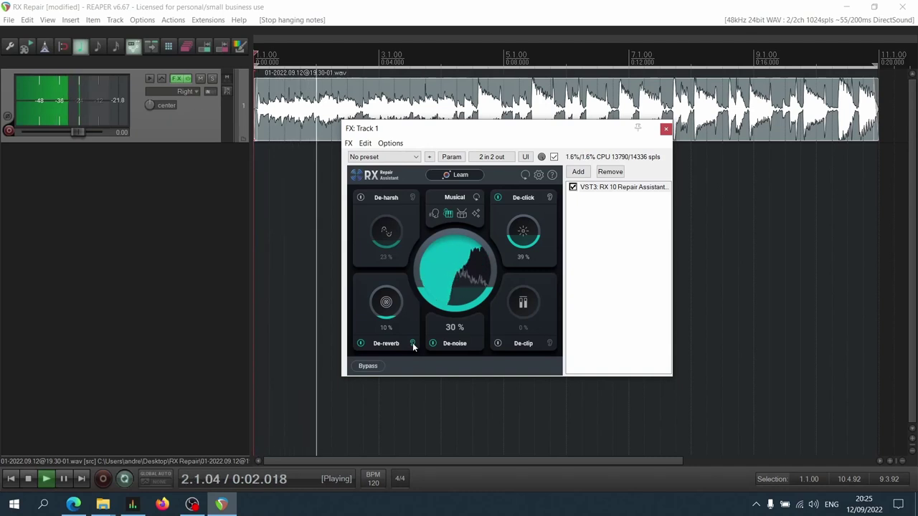
key("space")
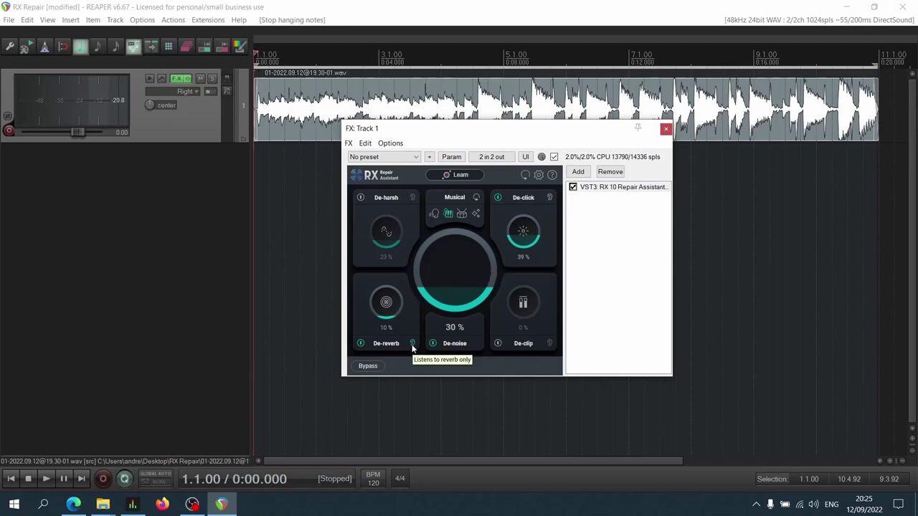
key("space")
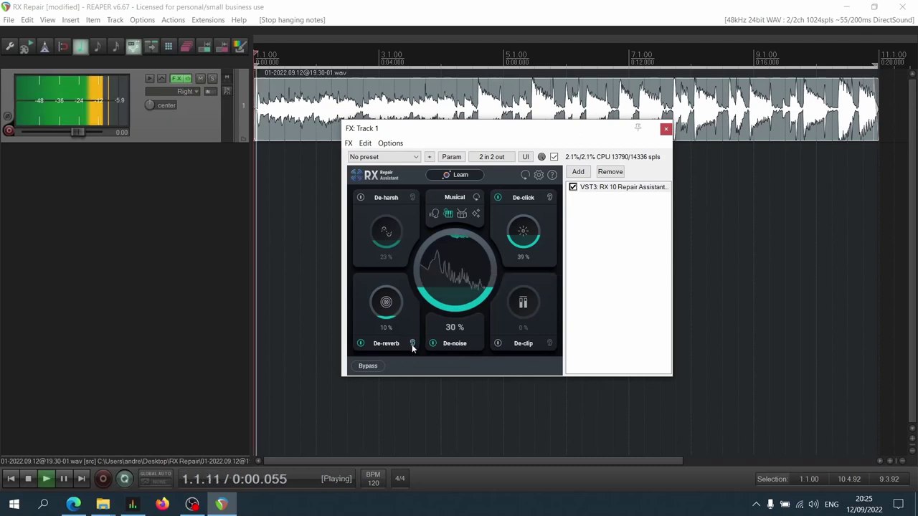
left_click(360, 343)
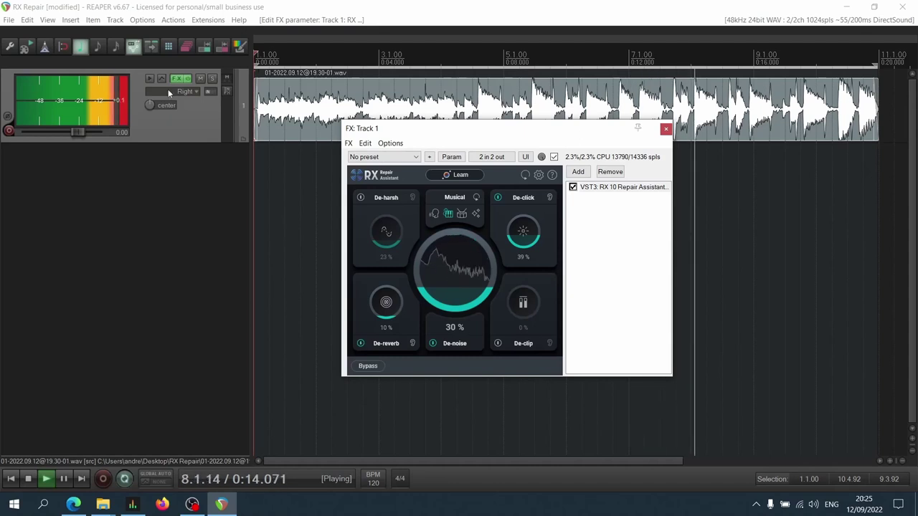
left_click(127, 97)
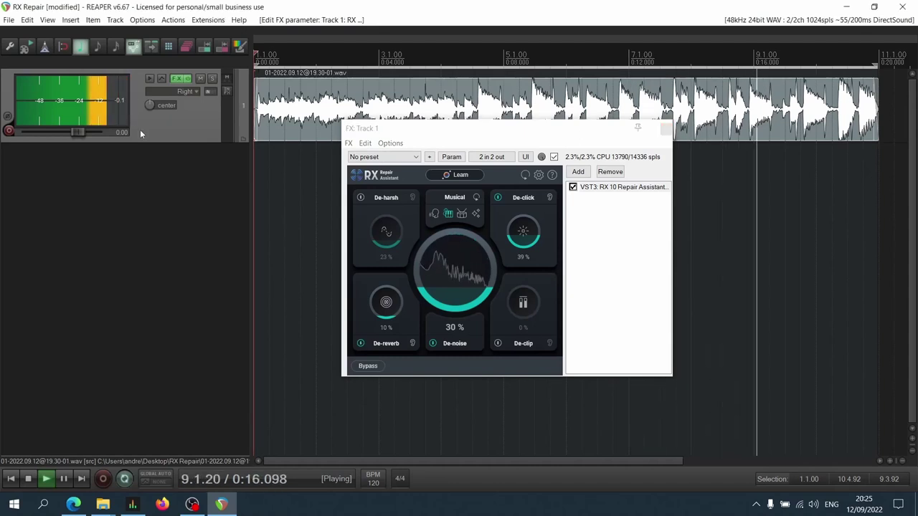
- A/B De-noise during playback, then lower the De-reverb and De-noise amounts
key("space")
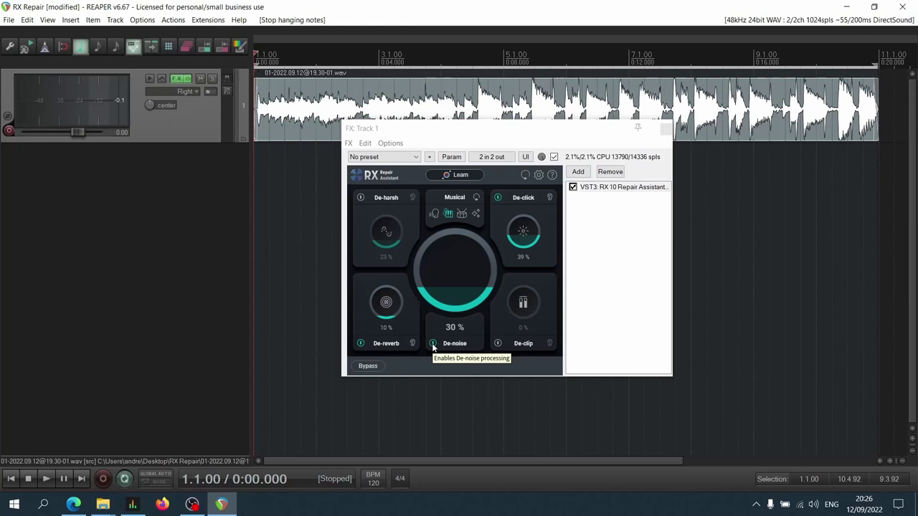
key("space")
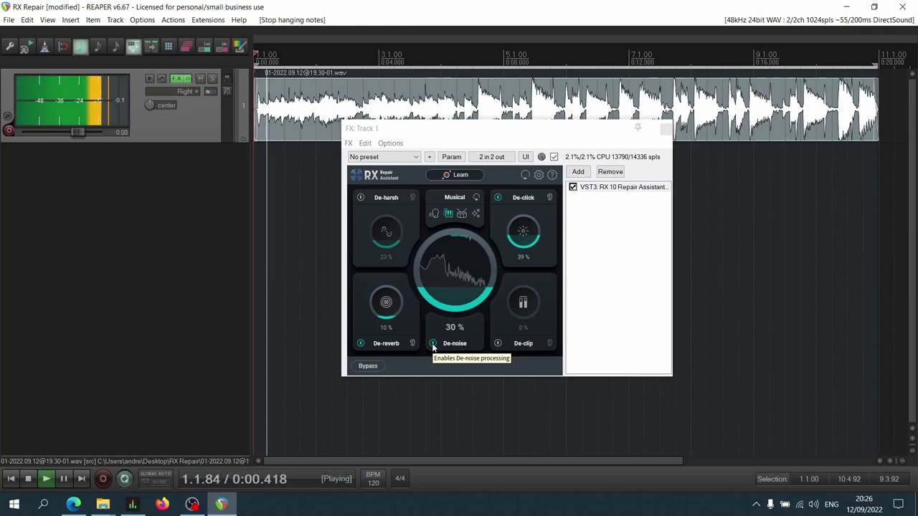
left_click(432, 343)
left_click(432, 343)
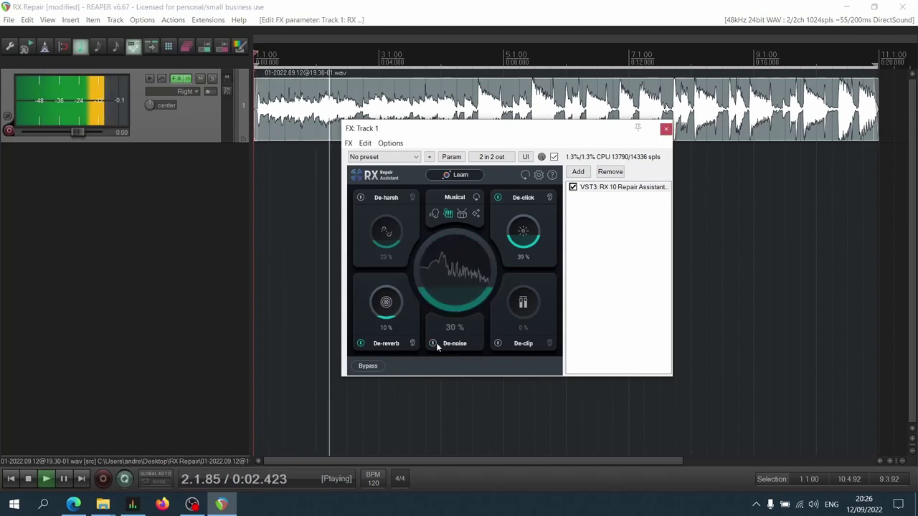
left_click(432, 343)
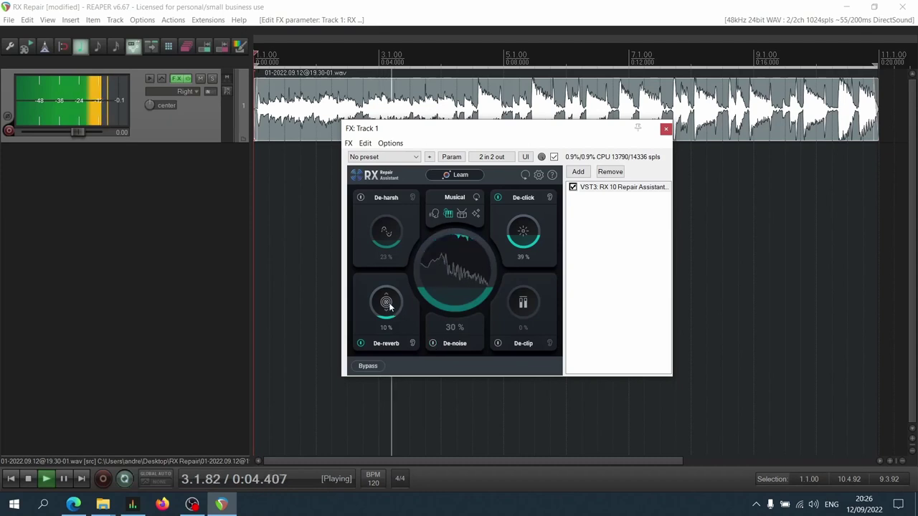
left_click_drag(389, 302, 390, 306)
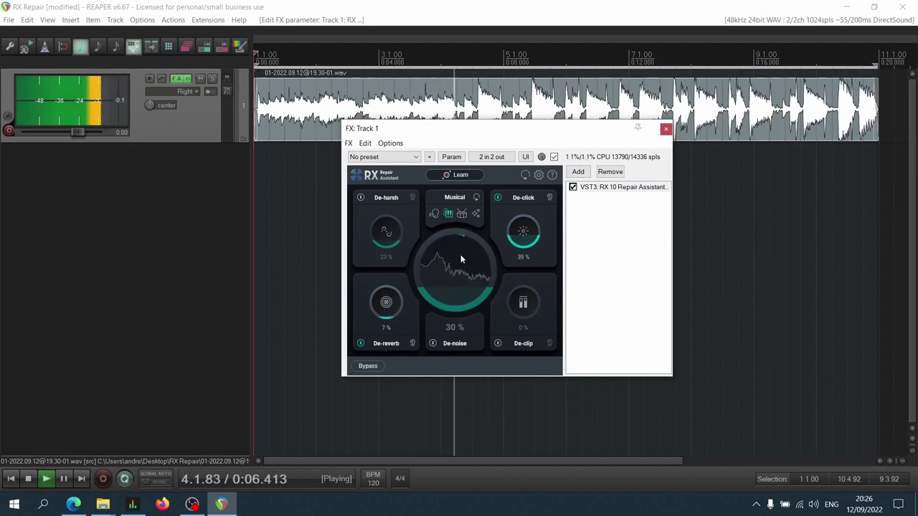
left_click(445, 348)
scroll(458, 258, "up", 8)
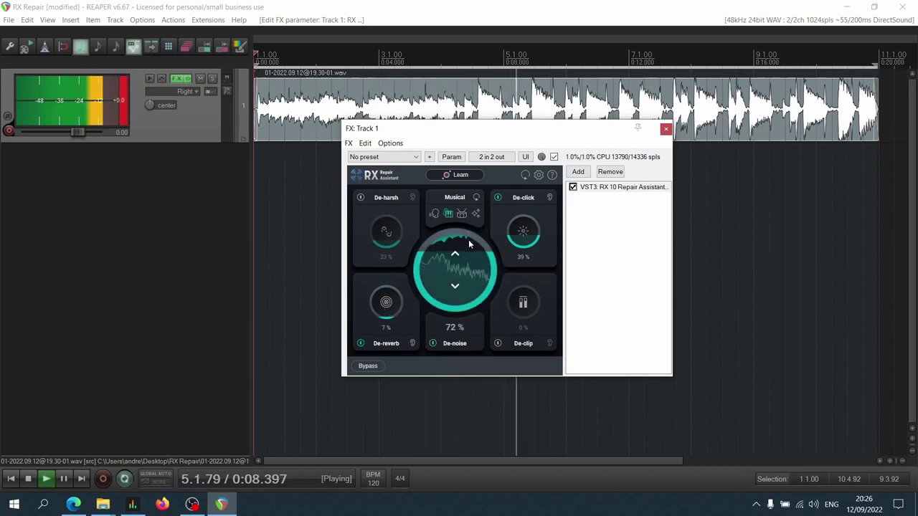
scroll(467, 252, "down", 2)
left_click_drag(467, 253, 471, 307)
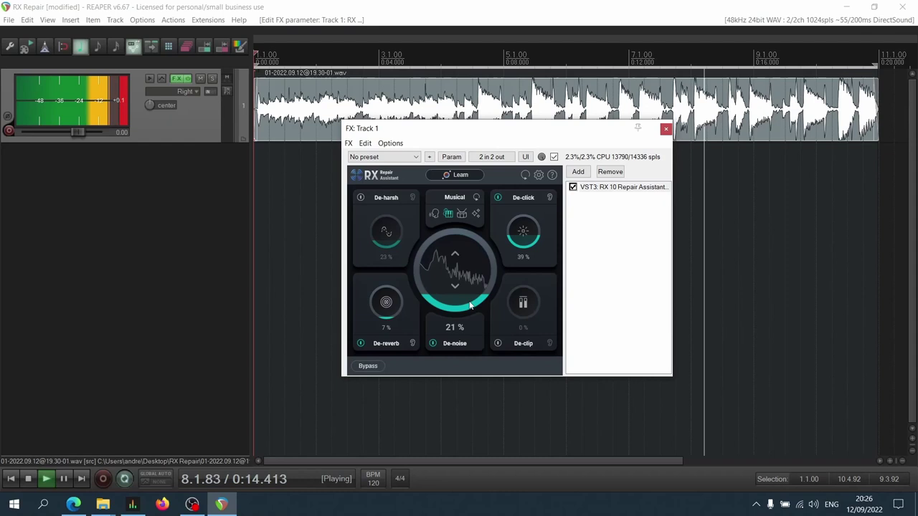
key("space")
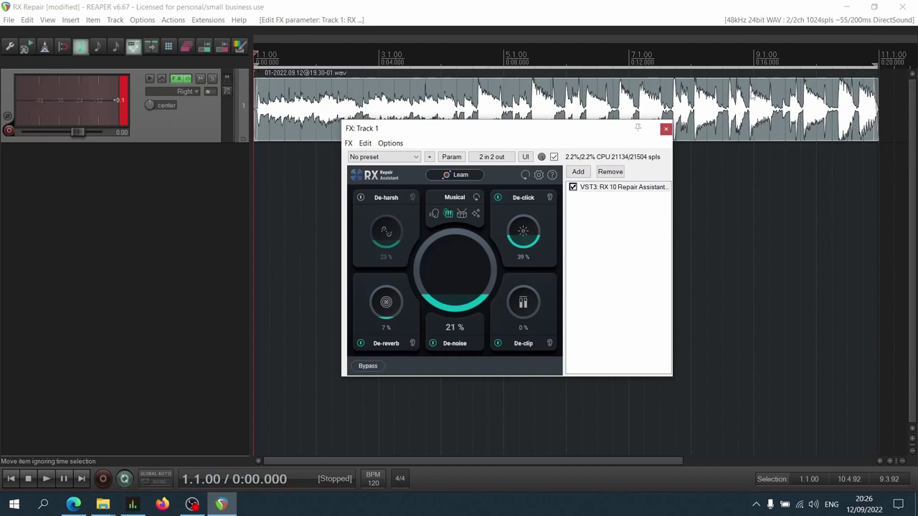
- Play from around bar 4 and compare the repair bypassed versus active
key("space")
left_click(470, 58)
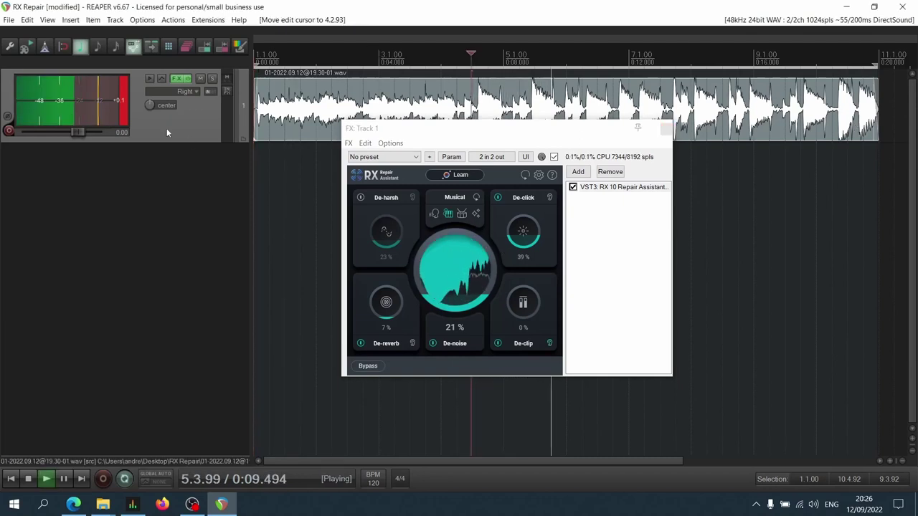
key("space")
left_click(549, 344)
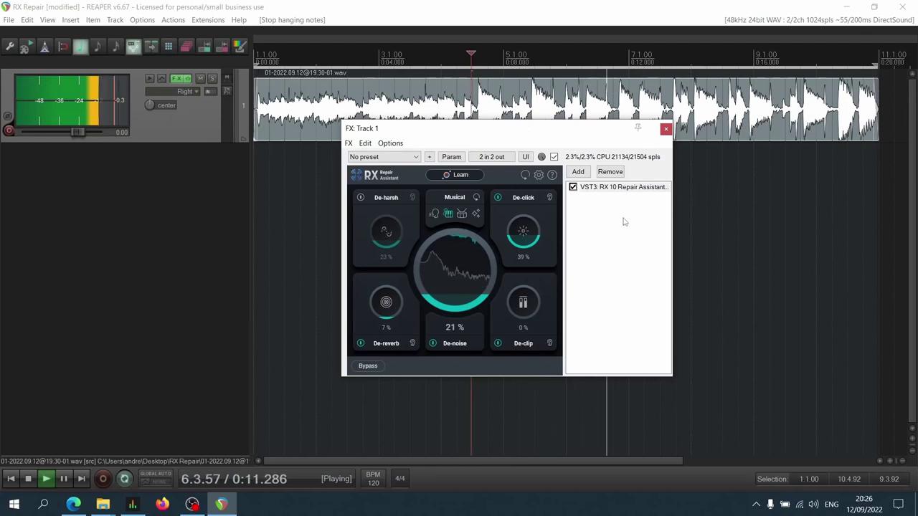
key("space")
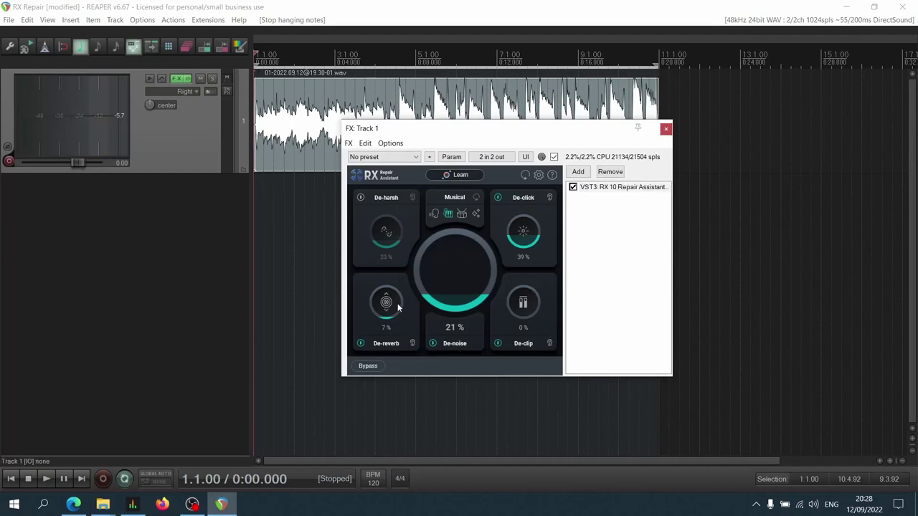
scroll(386, 322, "down", 2)
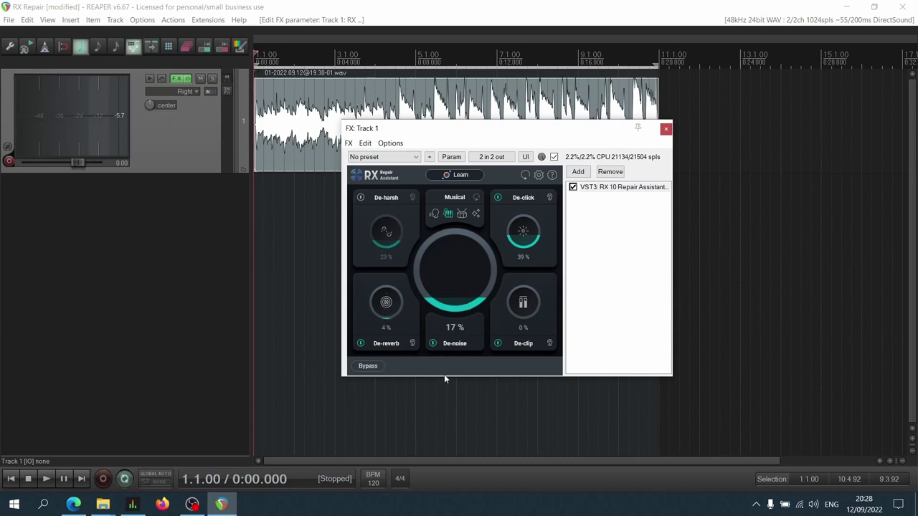
left_click(397, 107)
key("space")
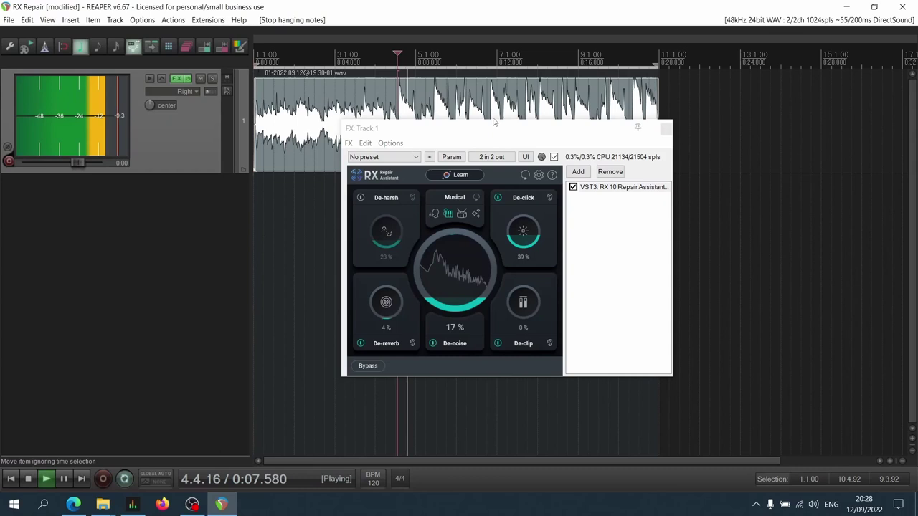
left_click(368, 367)
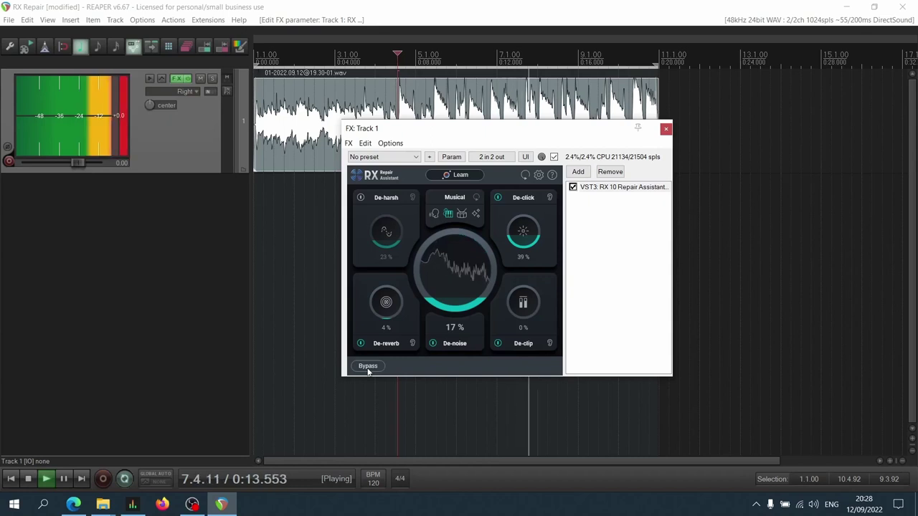
left_click(368, 367)
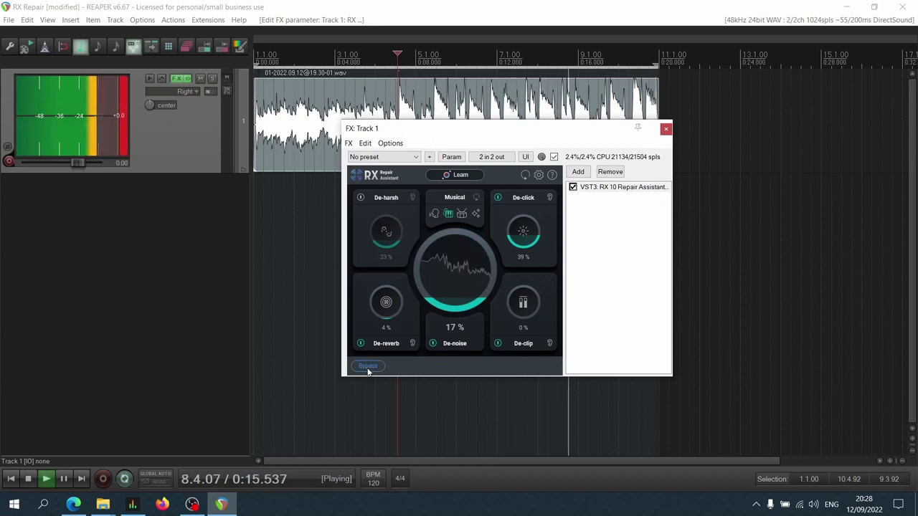
left_click(367, 367)
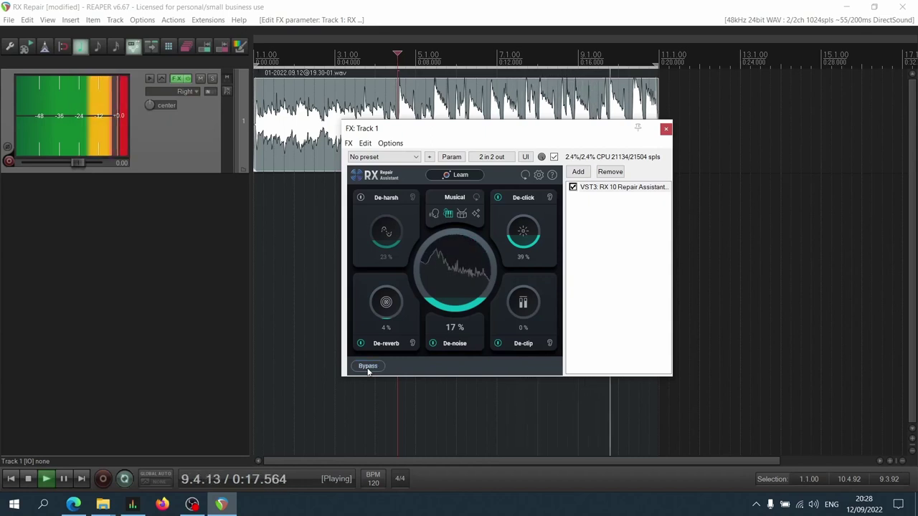
key("space")
- Close the FX window, duplicate track 1 as track 2, and mute track 1
left_click(180, 77)
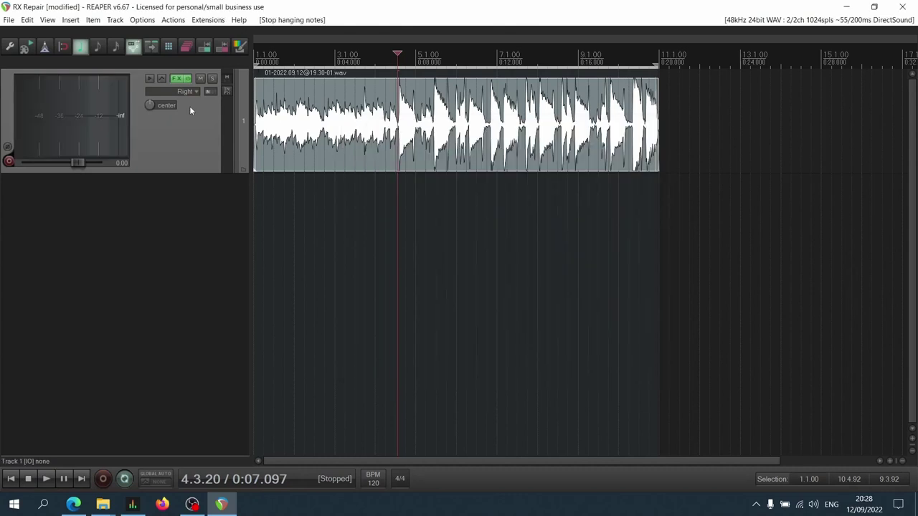
key("ctrl+alt+d")
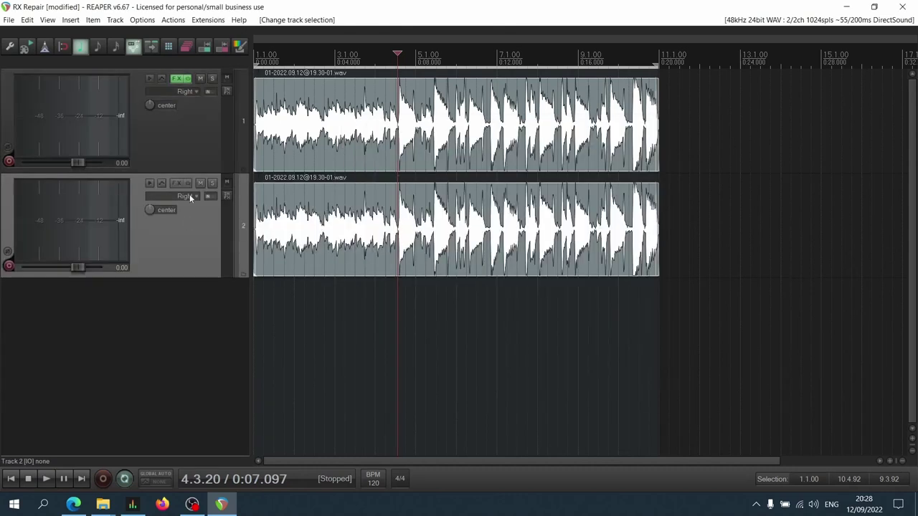
left_click(200, 78)
key("f")
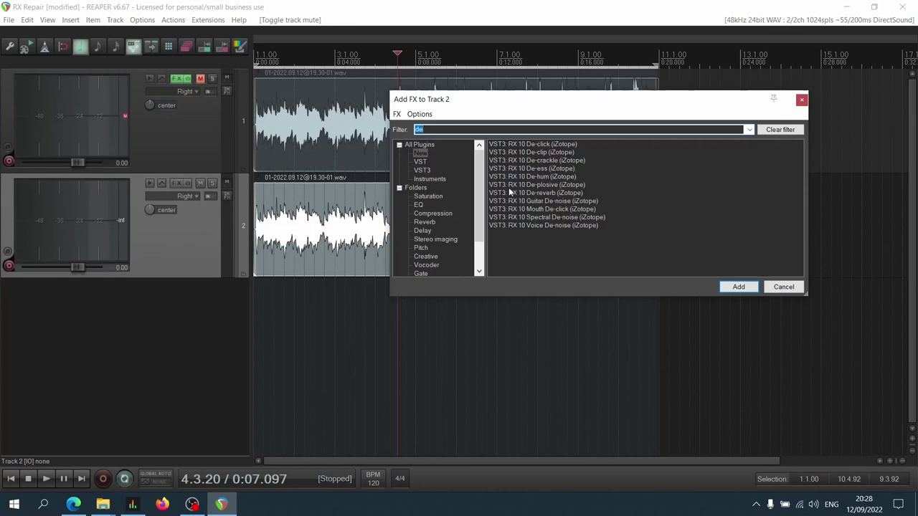
left_click(32, 477)
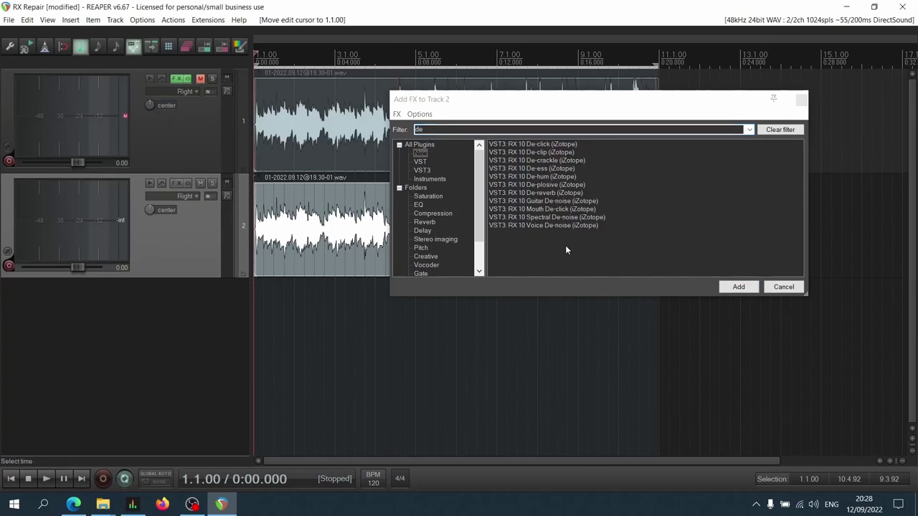
- Add RX 10 Mouth De-click to track 2 and audition it, comparing clicks-only and bypass
double_click(545, 210)
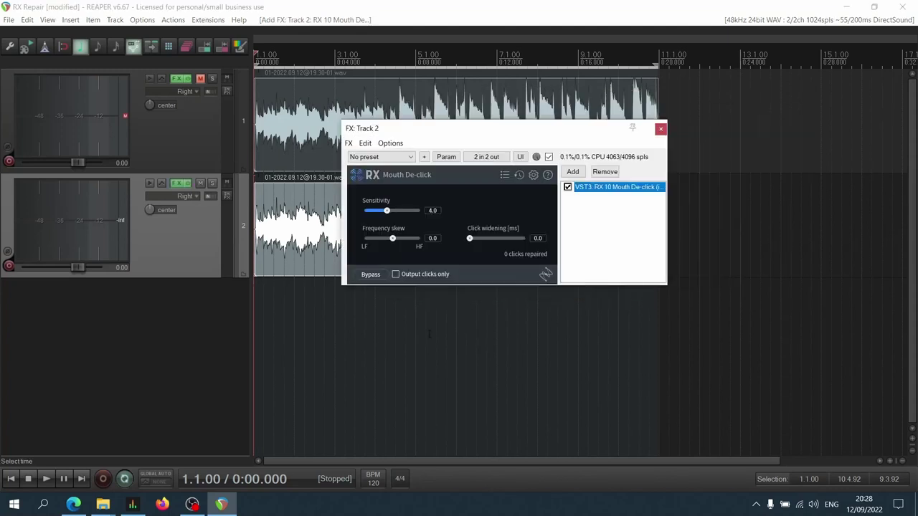
left_click(19, 476)
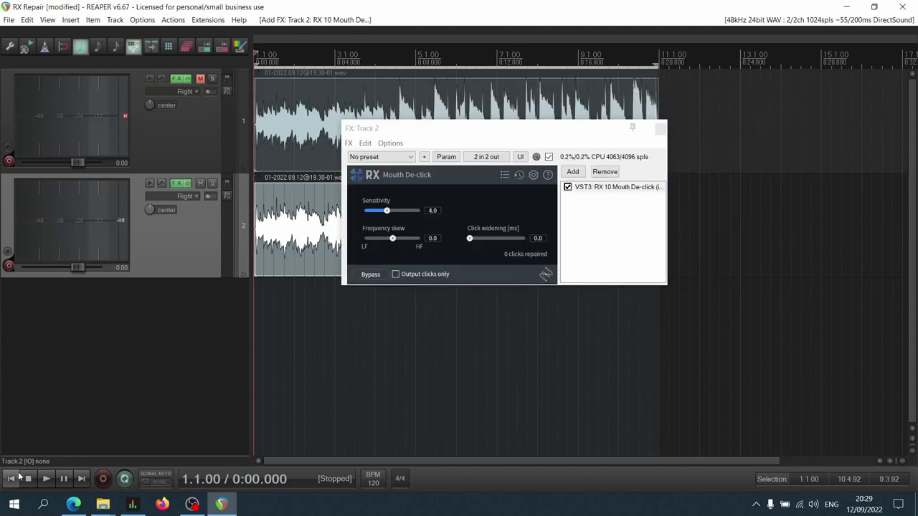
left_click(395, 274)
key("space")
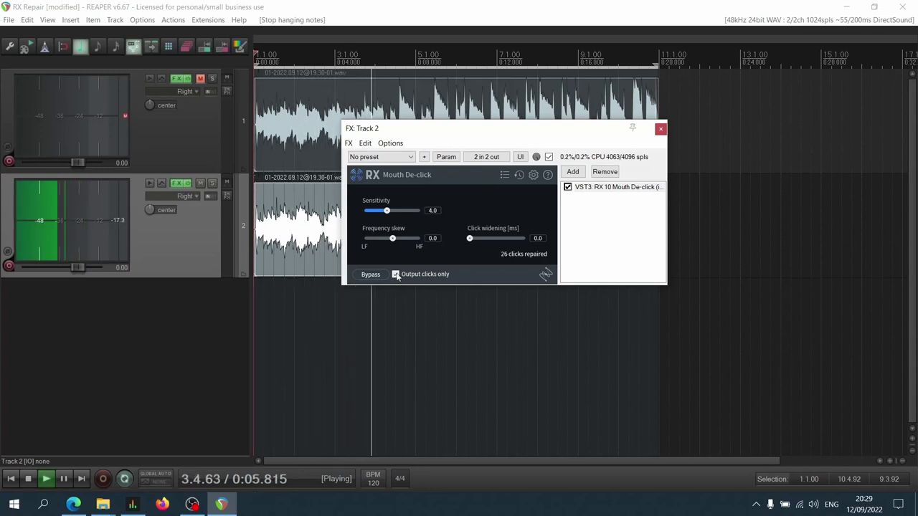
left_click(395, 275)
key("space")
key("space")
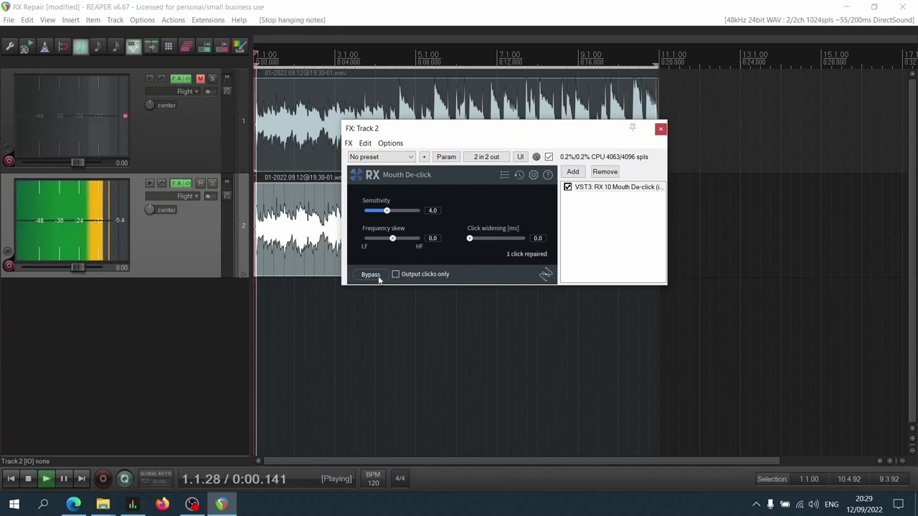
left_click(371, 275)
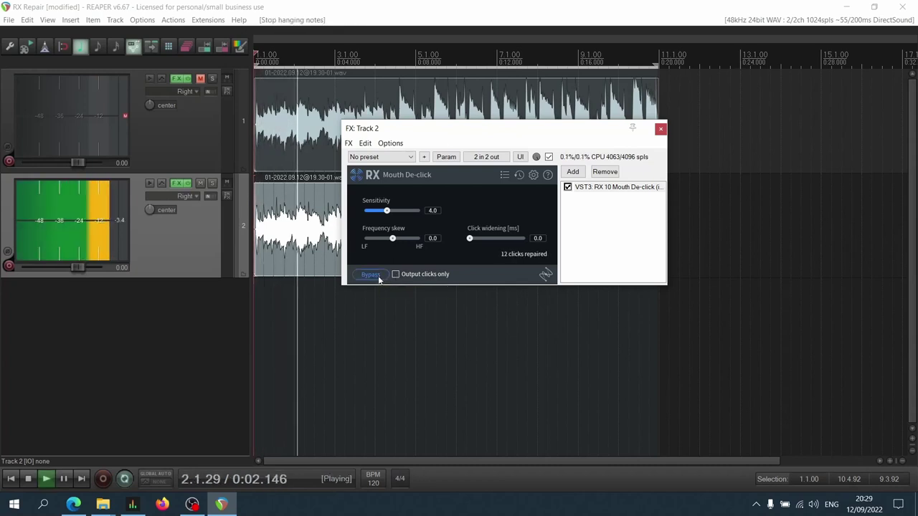
left_click(371, 274)
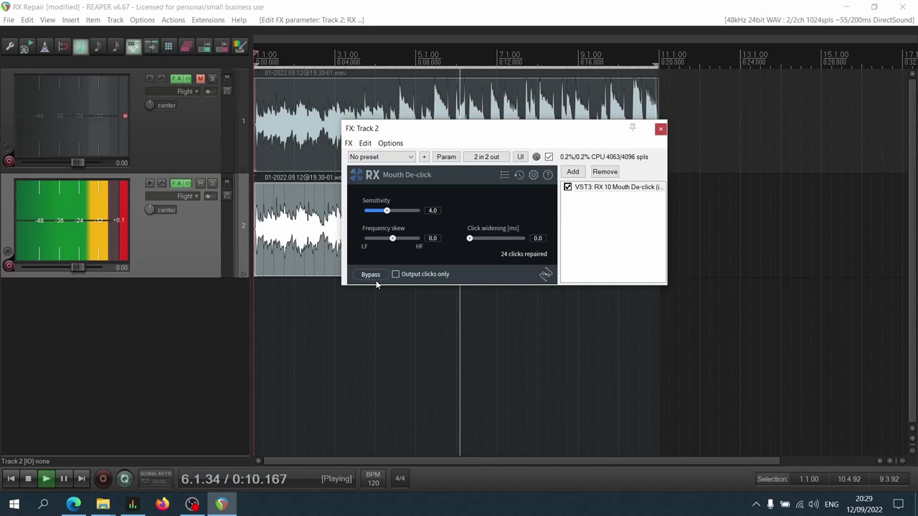
key("space")
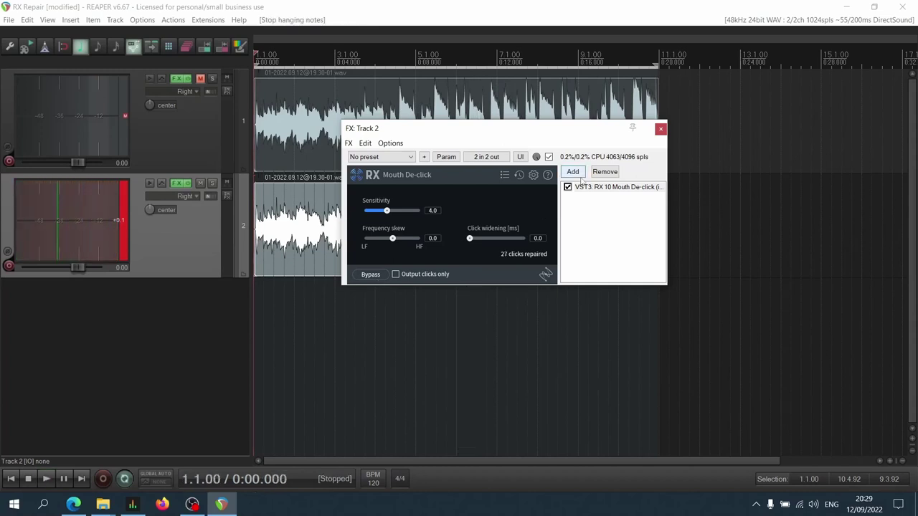
- Insert RX 10 De-clip on track 2, threshold -0.5 dB, Quality High
left_click(578, 175)
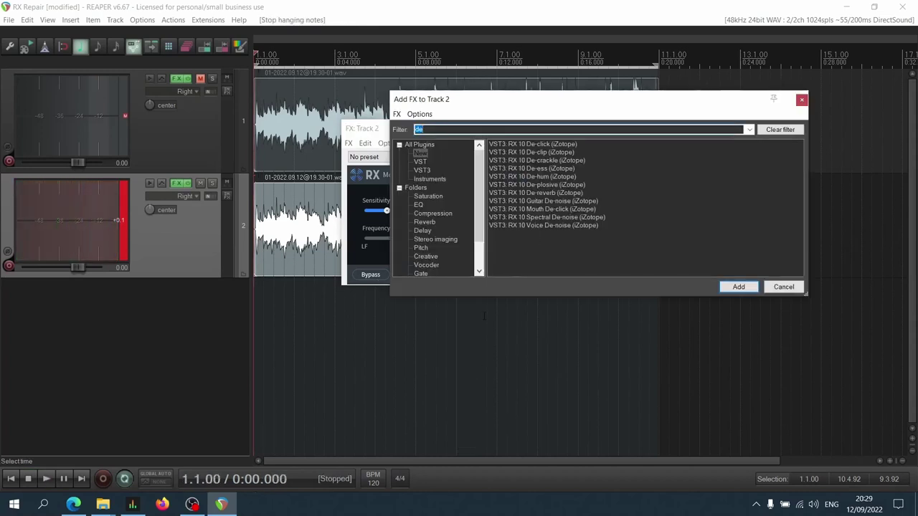
double_click(543, 153)
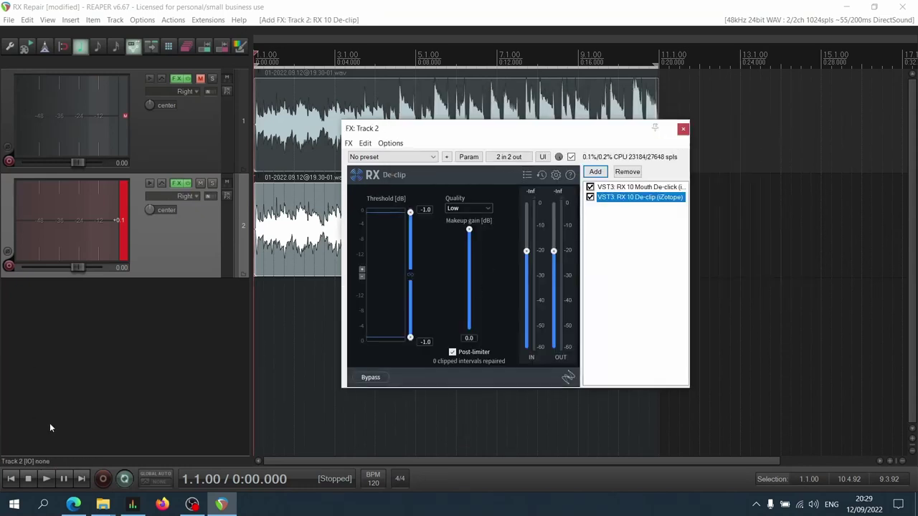
left_click(127, 213)
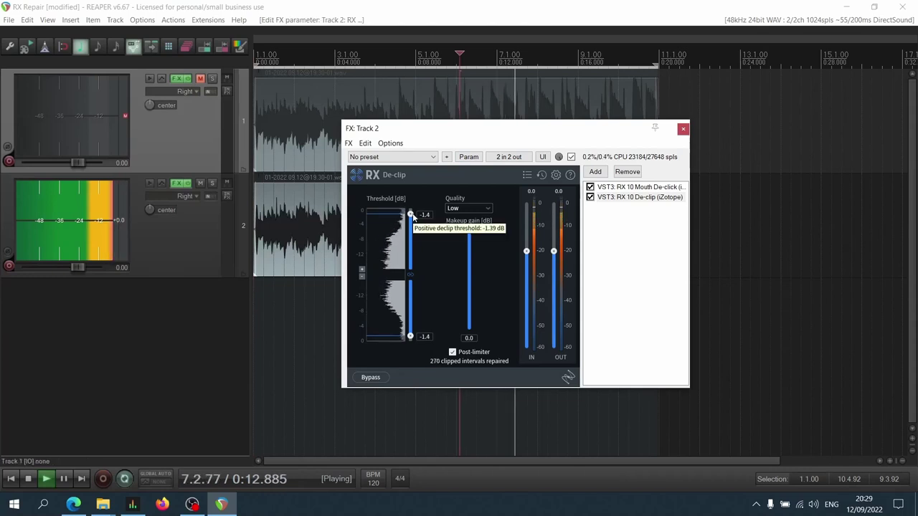
left_click_drag(412, 213, 417, 211)
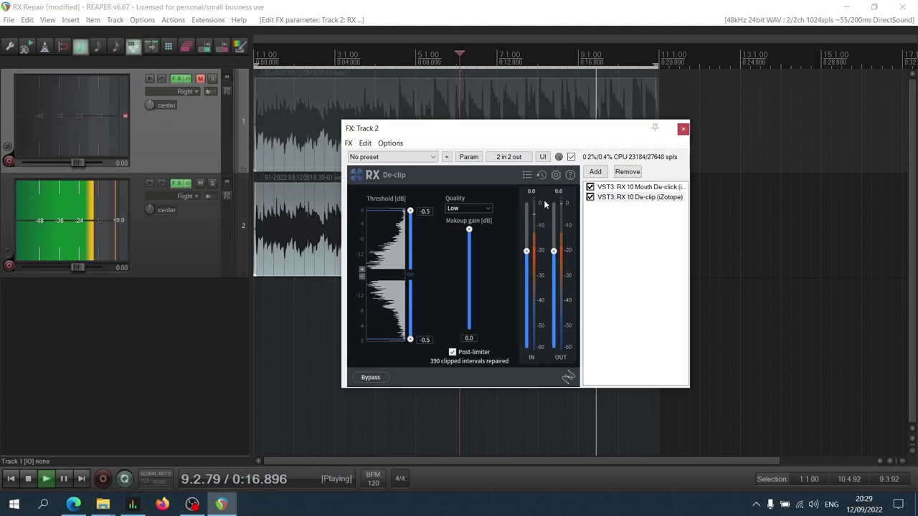
key("space")
left_click(477, 208)
left_click(454, 240)
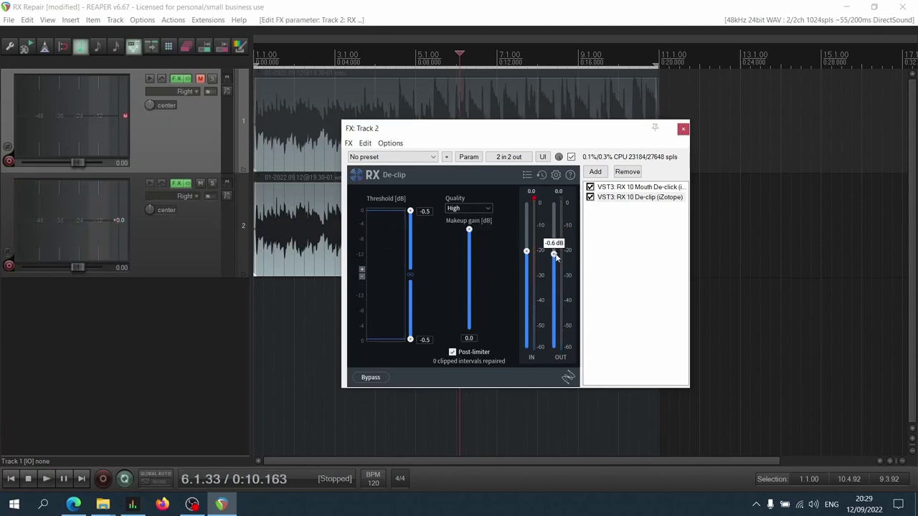
left_click_drag(601, 128, 667, 141)
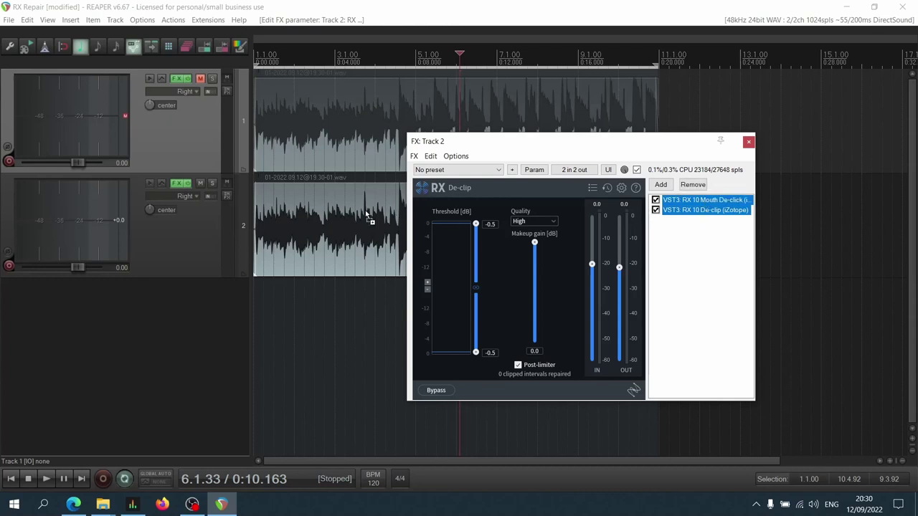
- Copy the Mouth De-click and De-clip effects onto track 2's audio item and glue it
left_click_drag(365, 210, 326, 249)
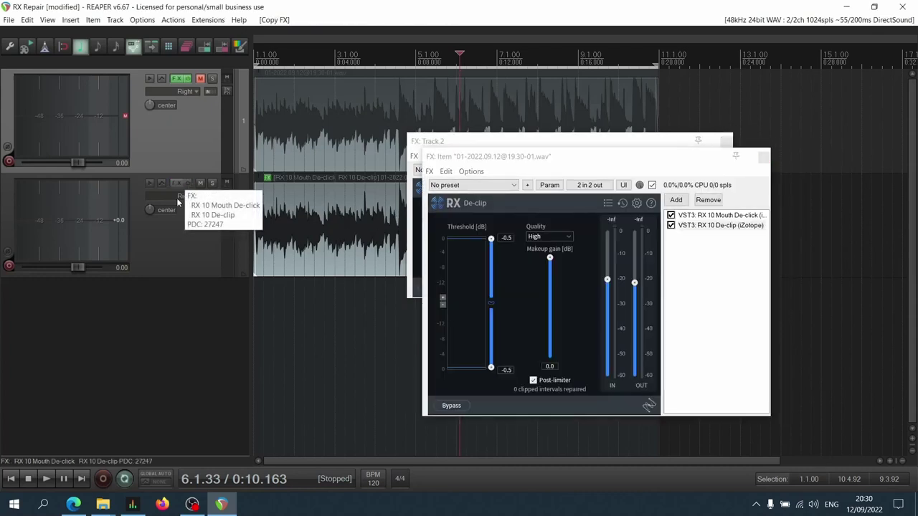
left_click_drag(341, 185, 357, 243)
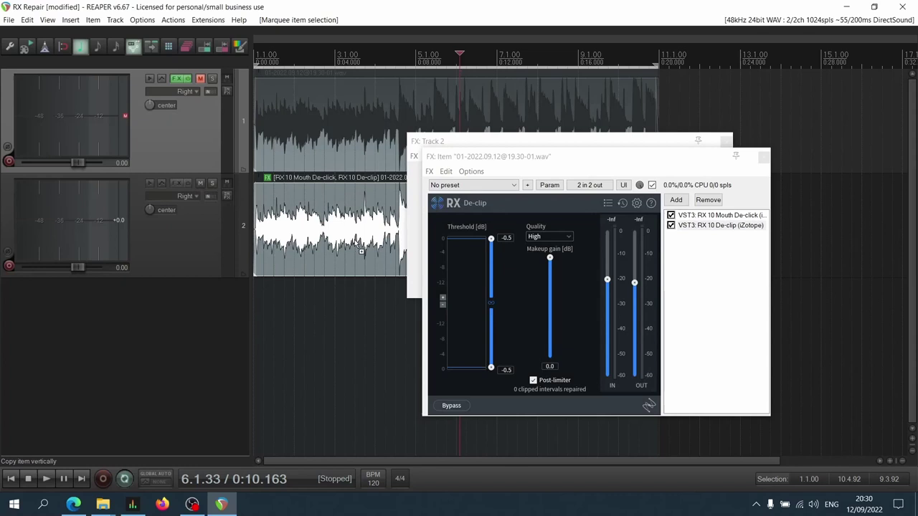
key("ctrl+g")
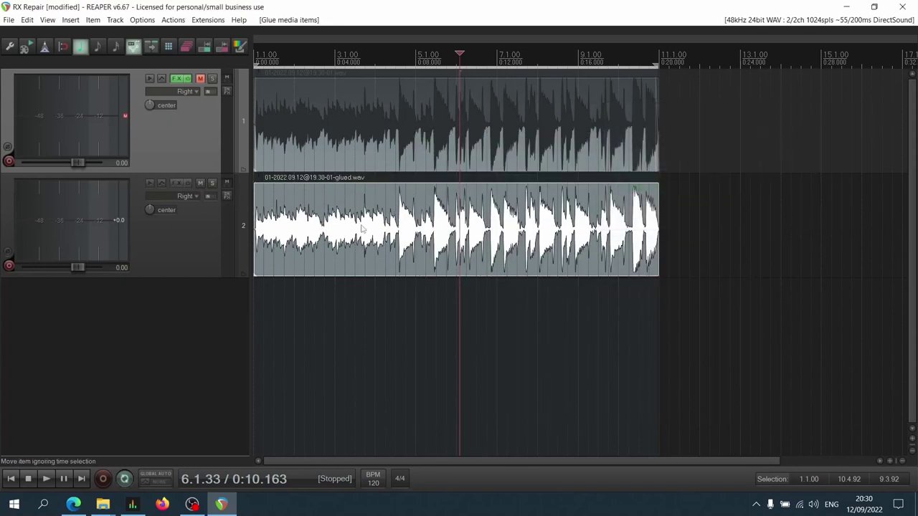
left_click(175, 182)
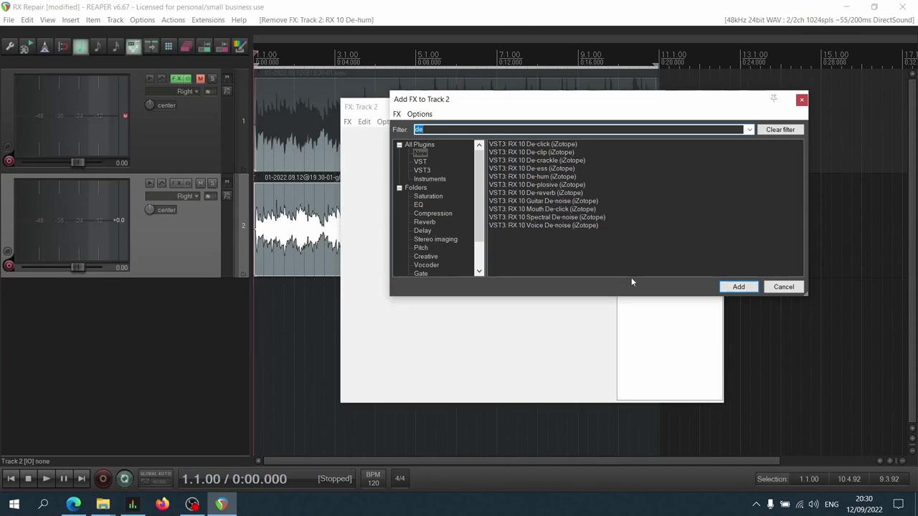
- Add RX 10 Guitar De-noise to track 2 and audition it from about 0:07
key("Return")
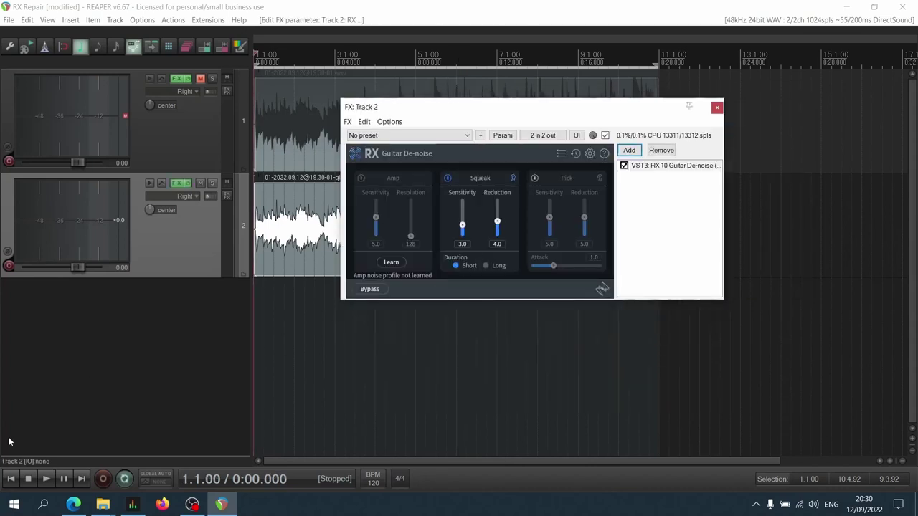
key("space")
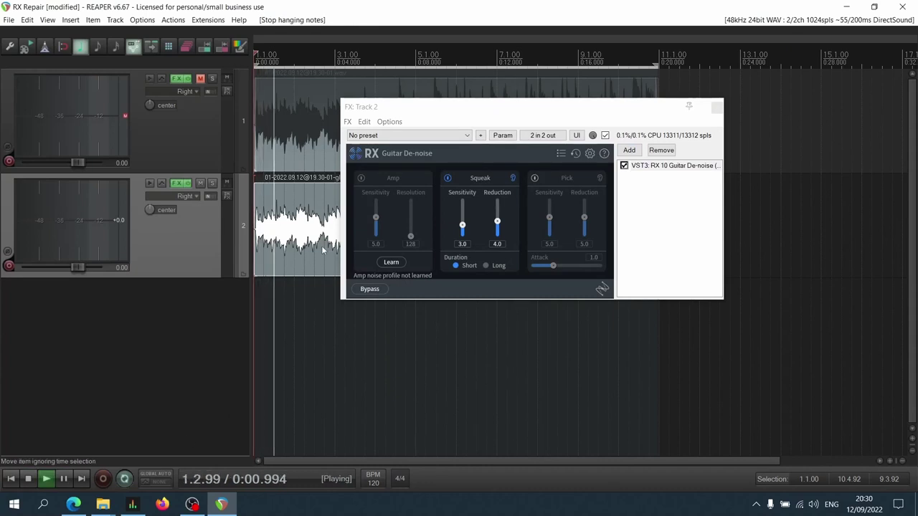
left_click_drag(388, 106, 450, 205)
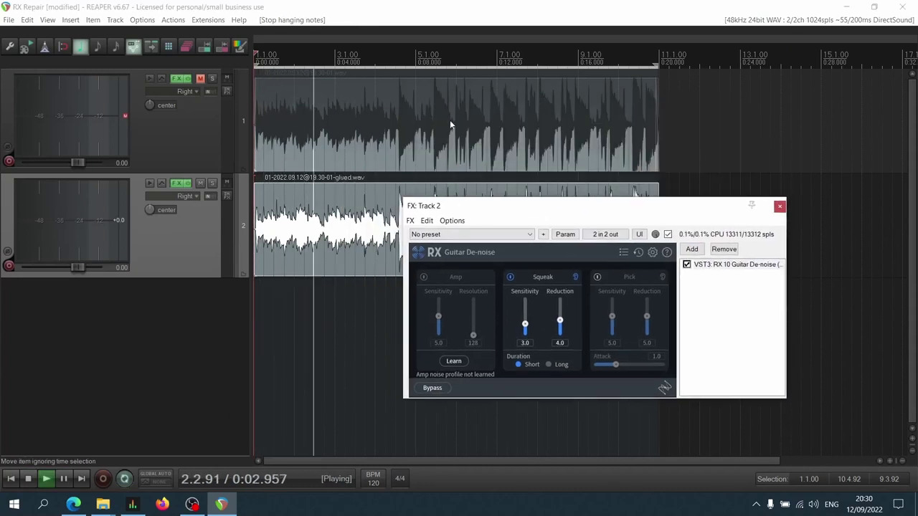
left_click(396, 58)
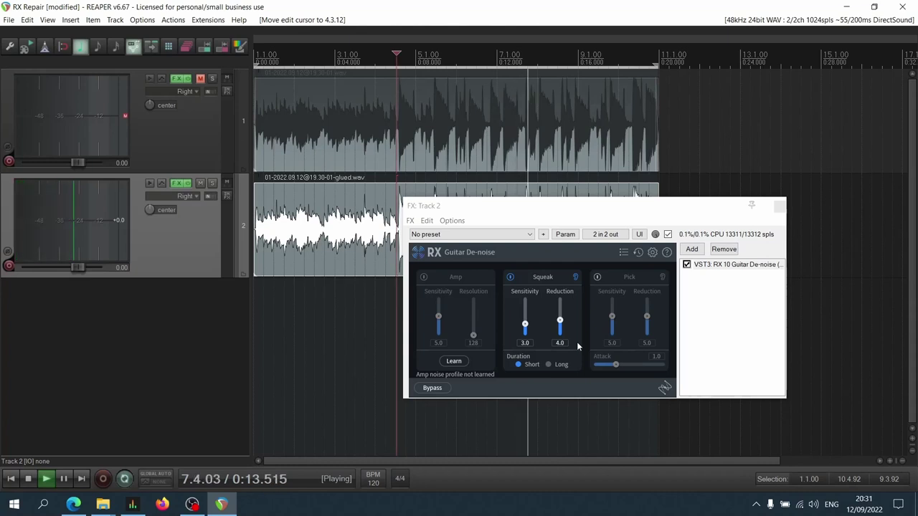
key("space")
left_click(545, 370)
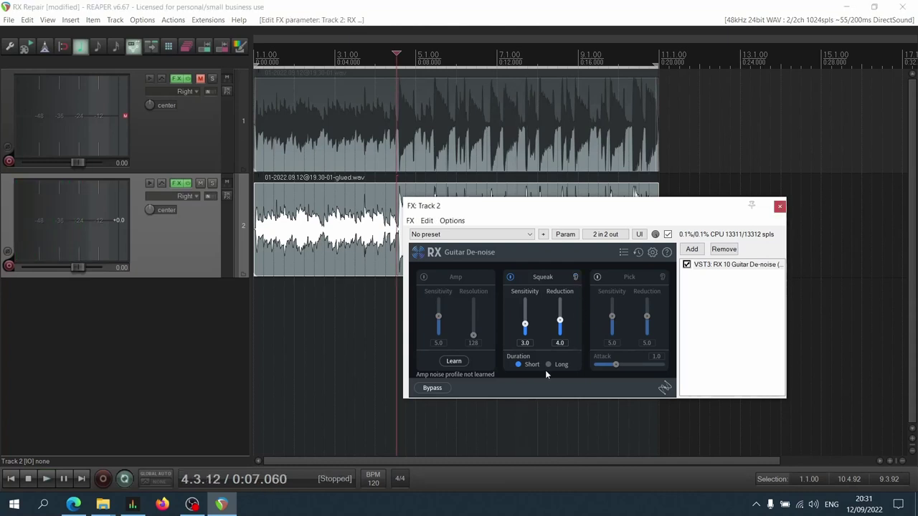
key("space")
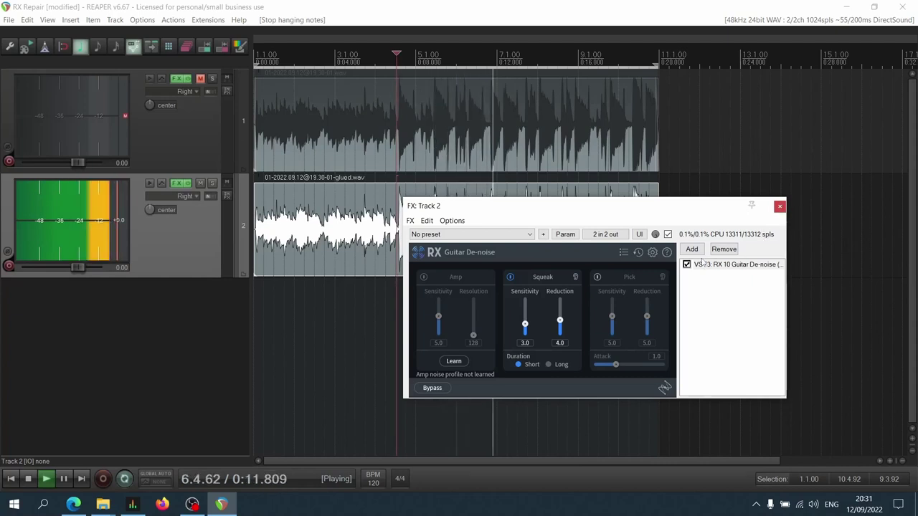
key("space")
- Copy Guitar De-noise onto track 2's item and glue it into a new '-glued-01.wav' file
left_click_drag(697, 266, 320, 281)
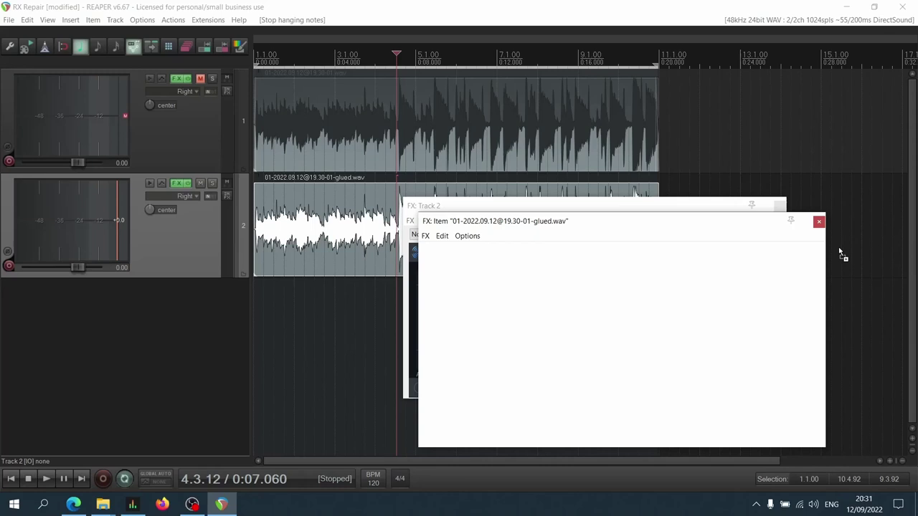
left_click(818, 221)
left_click(779, 206)
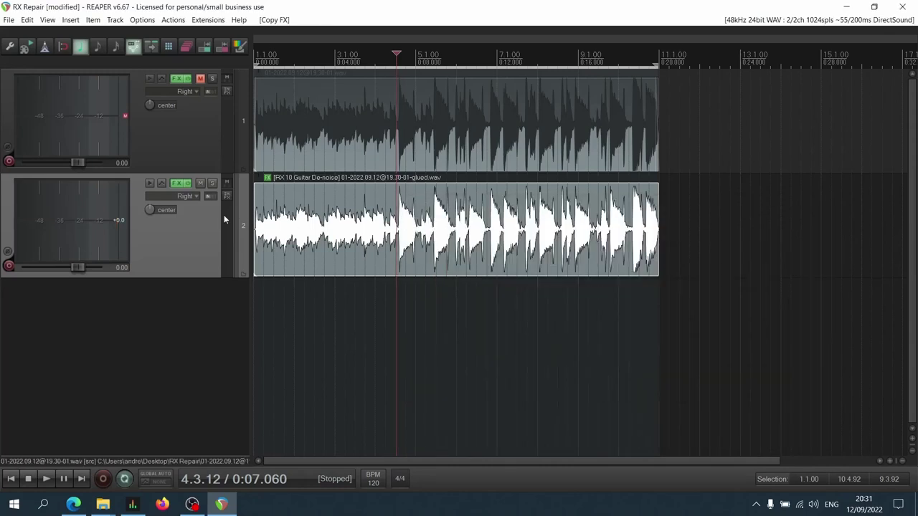
key("ctrl+g")
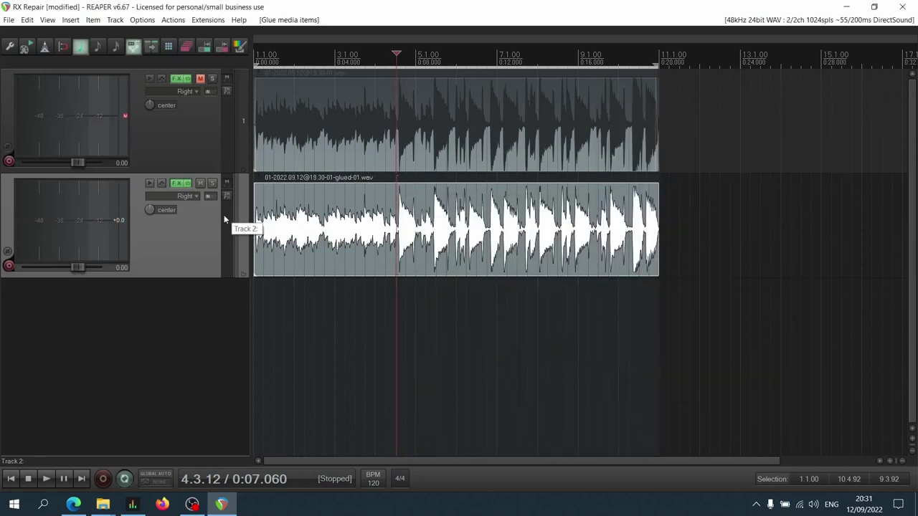
- Add RX 10 De-reverb to track 2 and let it learn the reverb from the project start
left_click(180, 183)
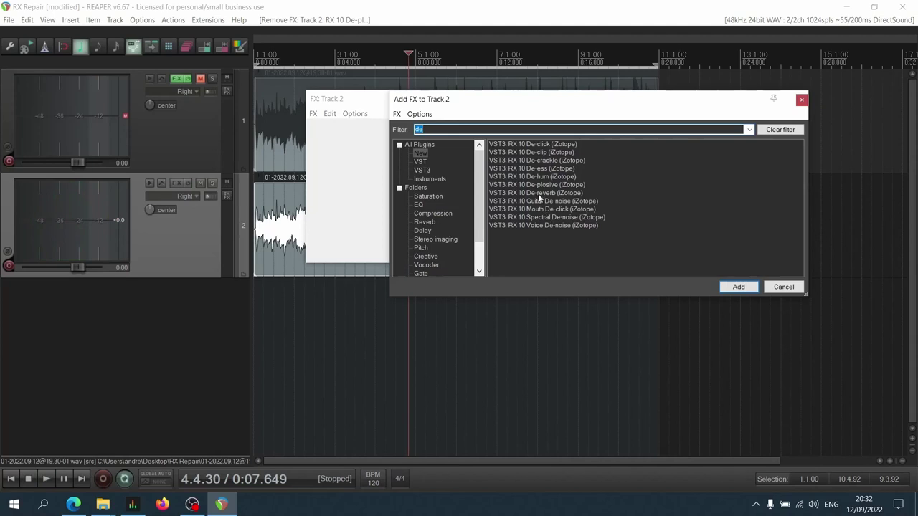
double_click(538, 194)
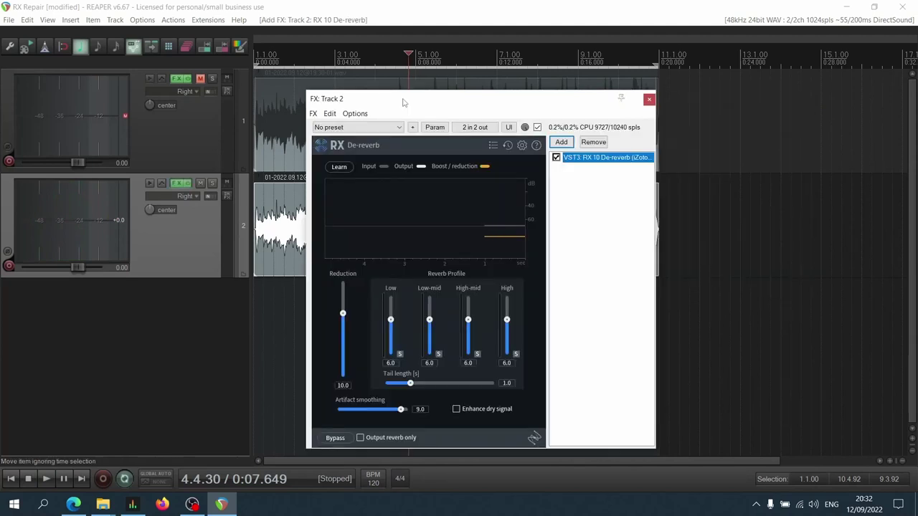
left_click_drag(405, 99, 409, 51)
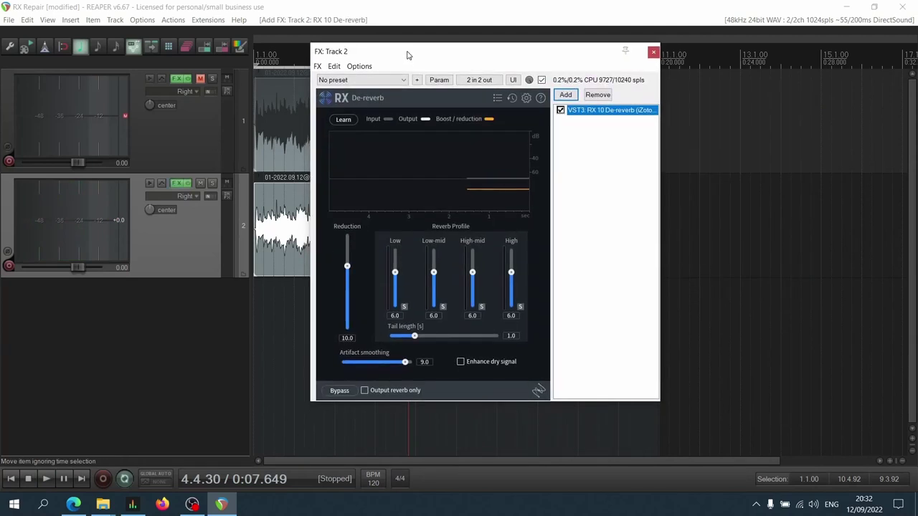
left_click(11, 478)
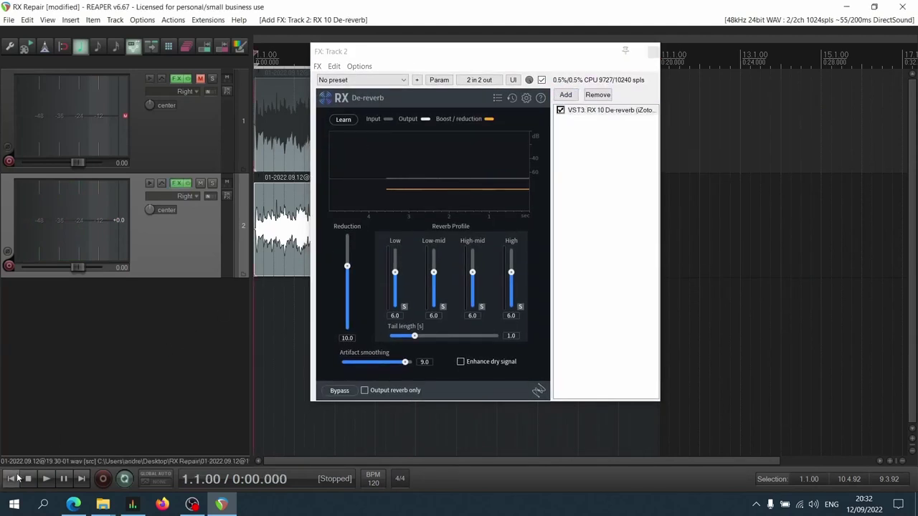
left_click(343, 119)
key("space")
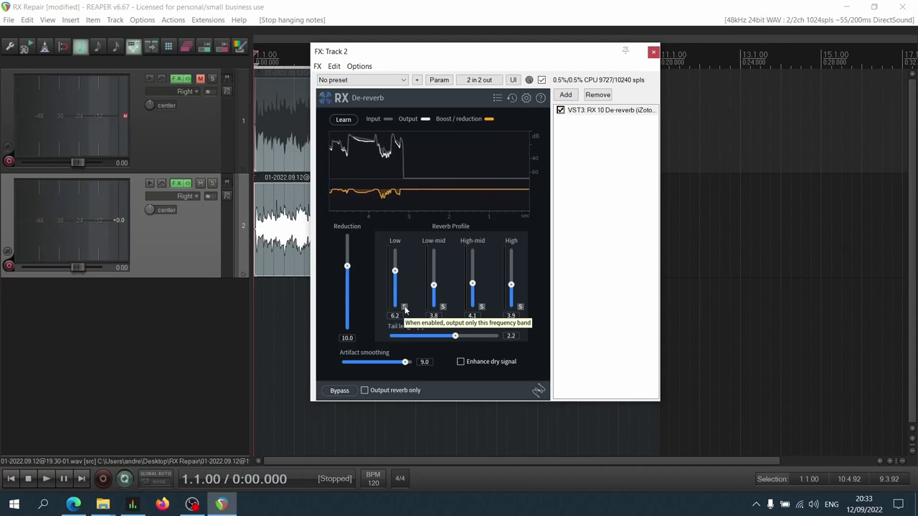
- Solo the Low, Low-mid, High-mid and High reverb bands in turn, then unsolo
left_click(404, 307)
key("space")
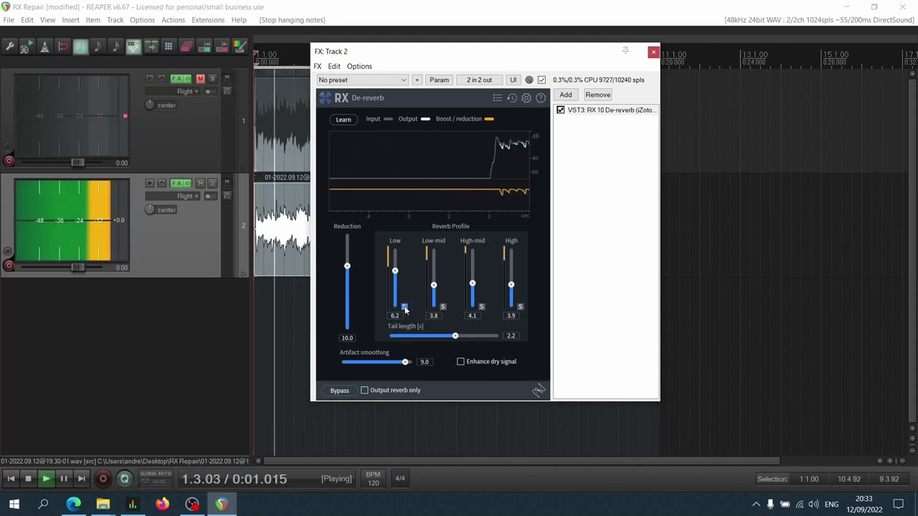
key("space")
left_click(444, 307)
key("space")
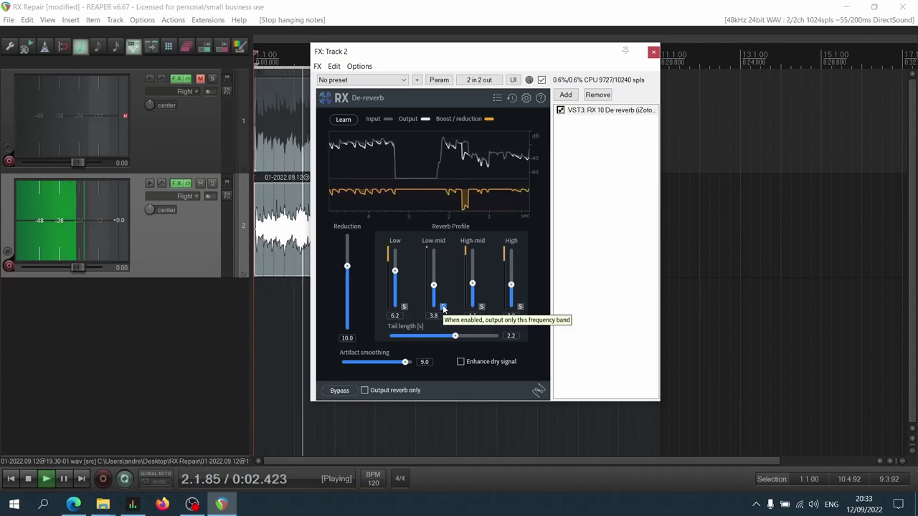
key("space")
left_click(481, 307)
key("space")
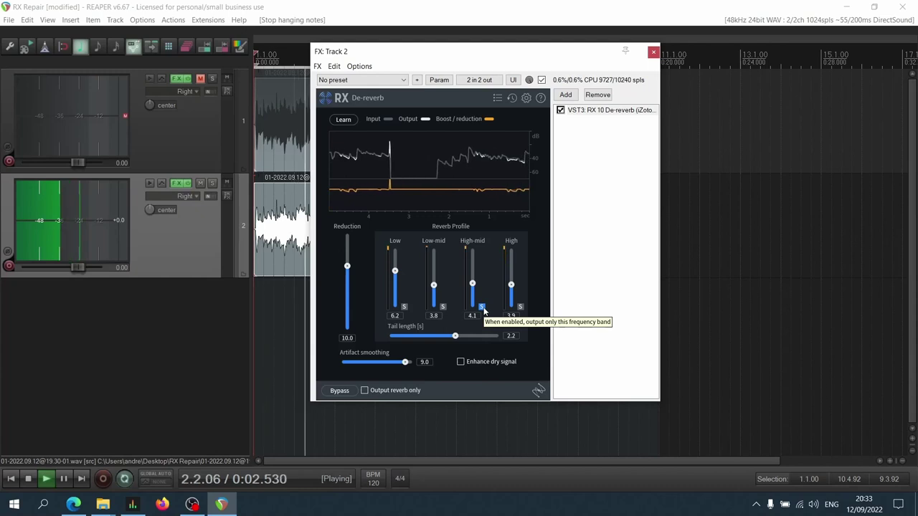
key("space")
left_click(520, 307)
key("space")
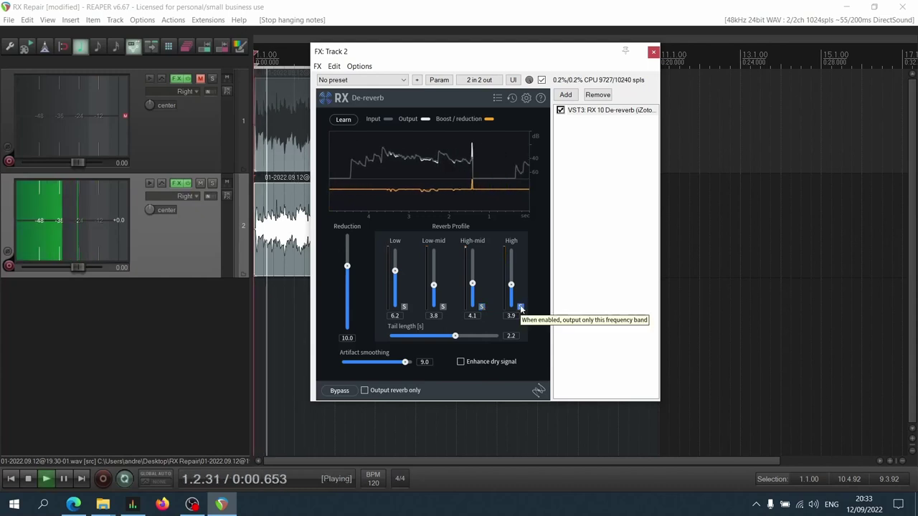
left_click(520, 307)
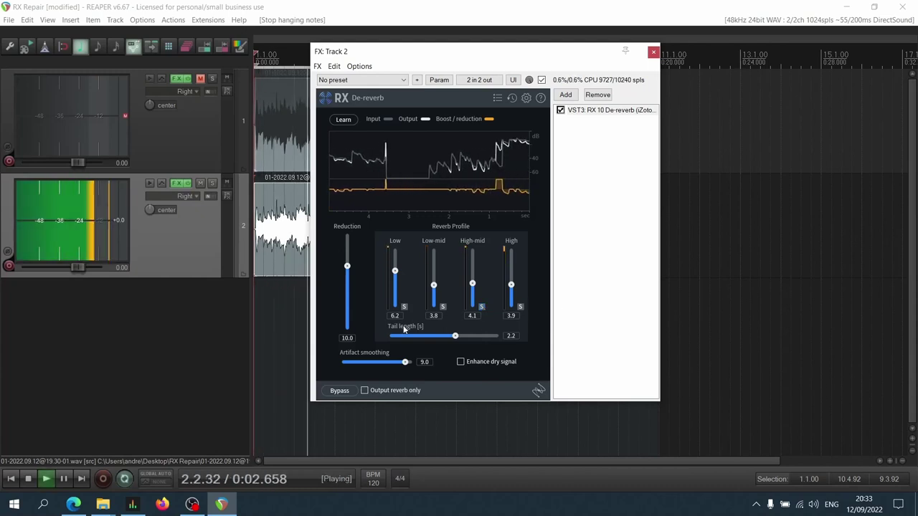
- Pull De-reverb's Reduction down to zero, then back up to 7.9 while listening
key("space")
left_click_drag(347, 266, 348, 301)
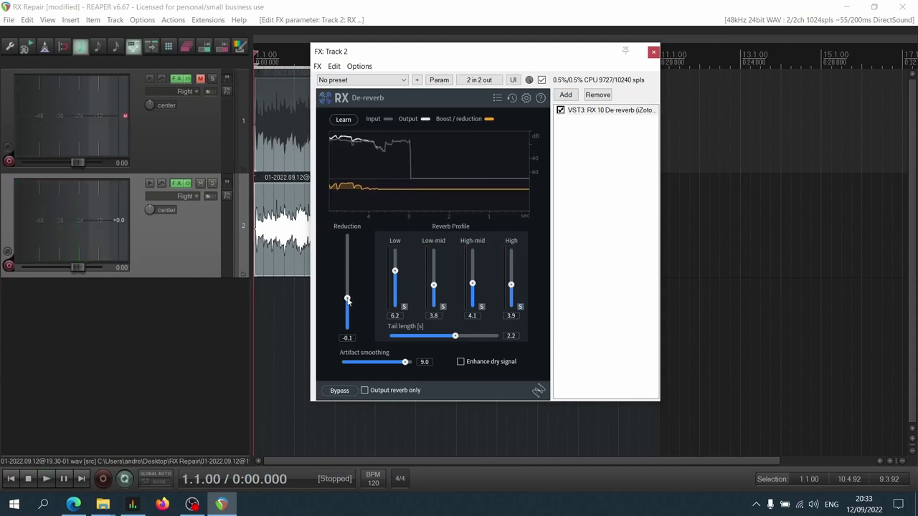
key("space")
left_click_drag(347, 300, 394, 306)
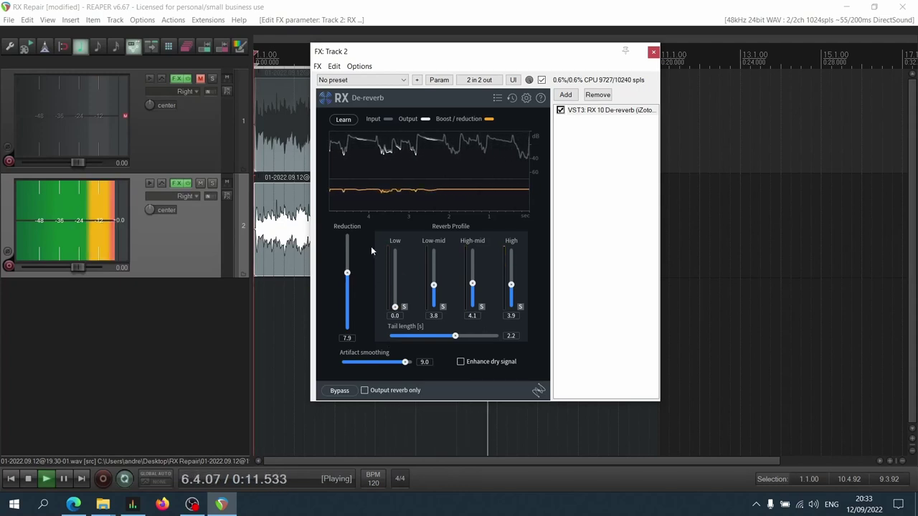
key("space")
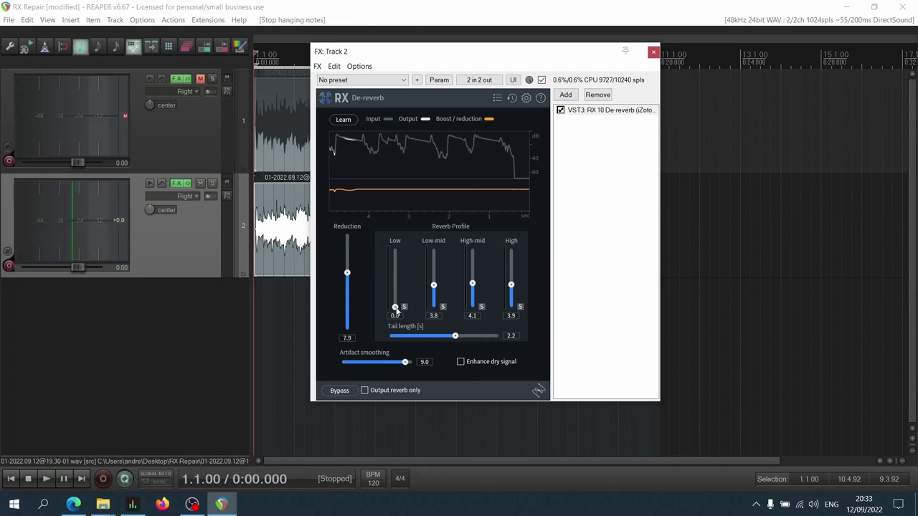
- Set the Low band to 2.0 and copy the De-reverb onto Track 2's audio item
left_click_drag(395, 308, 395, 298)
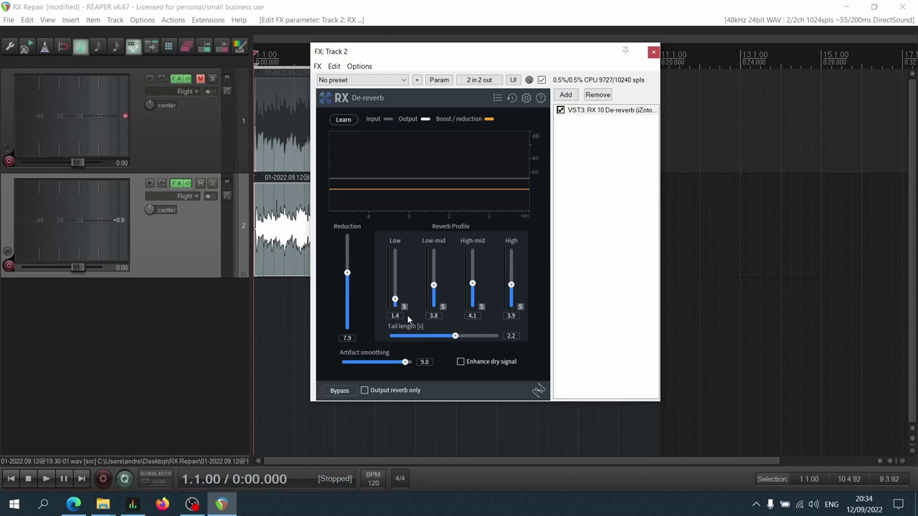
key("space")
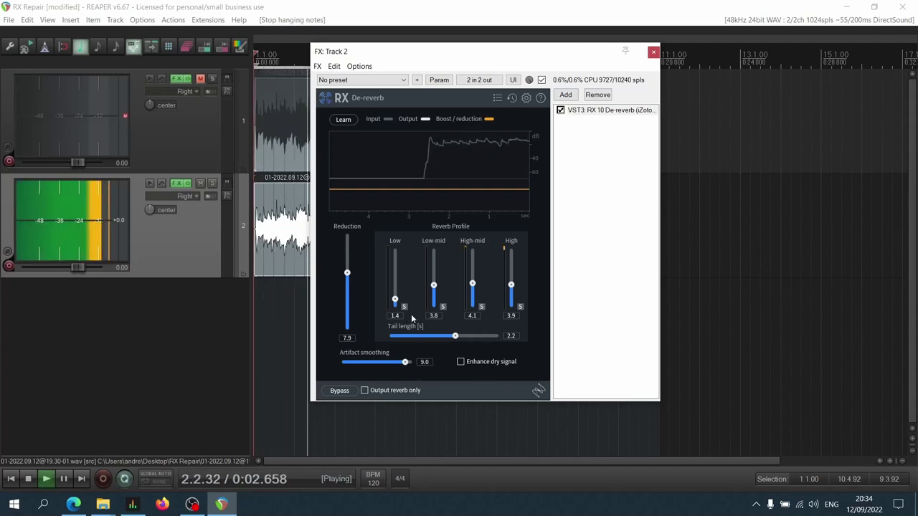
key("space")
key("space")
mouse_move(394, 300)
left_mouse_down()
mouse_move(394, 272)
mouse_move(394, 298)
left_mouse_up()
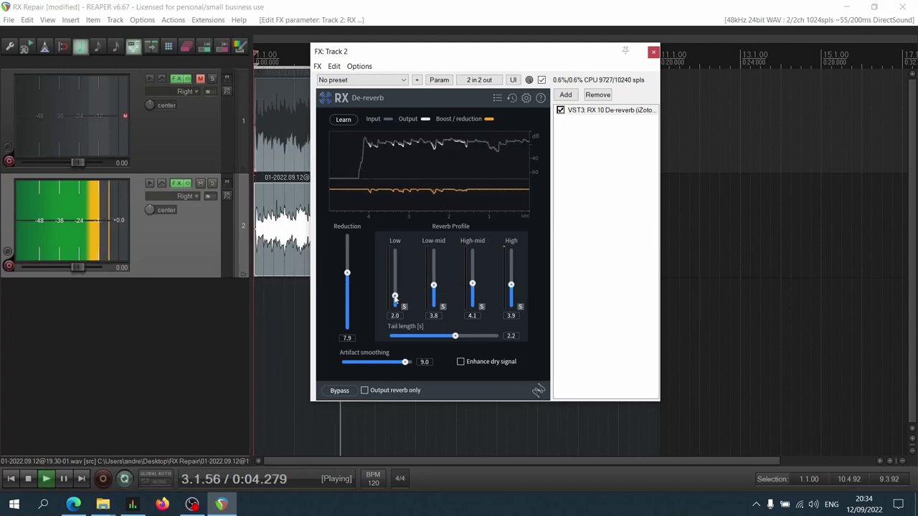
key("space")
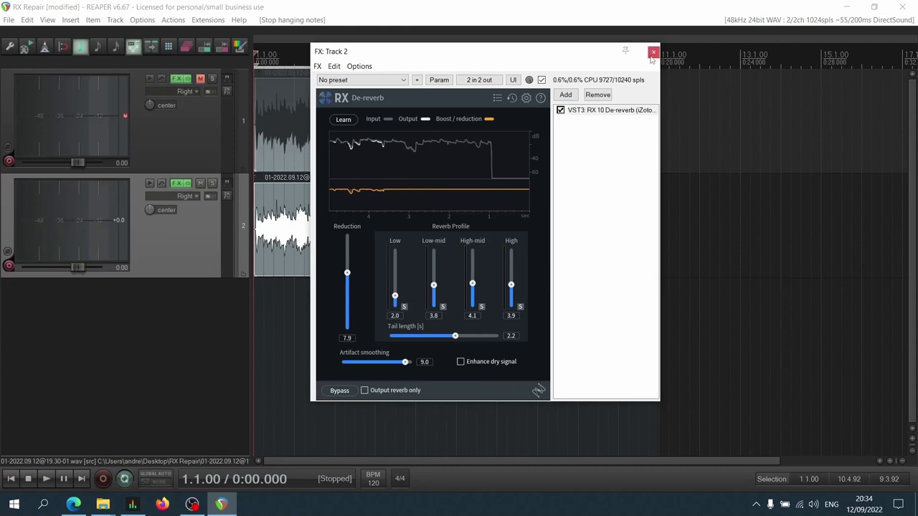
left_click_drag(610, 110, 287, 222)
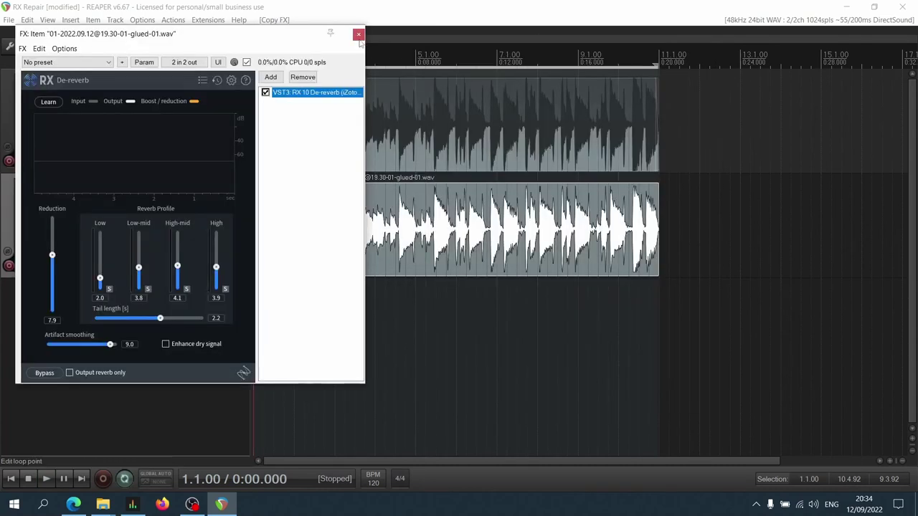
- Render the Repair Assistant track (track 1) to a stem
key("Escape")
left_click(208, 131)
key("ctrl+alt+r")
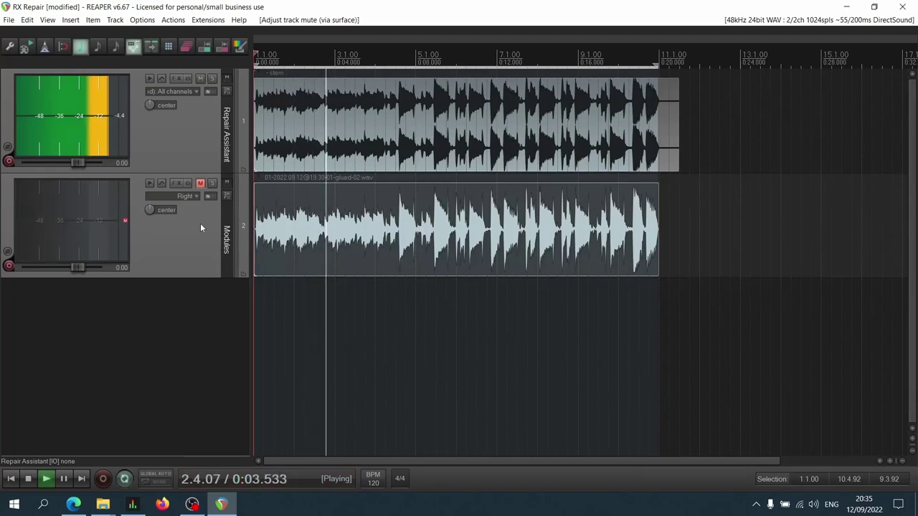
- A/B the Repair Assistant and Modules tracks during playback, then stop at 0:00
key("F5")
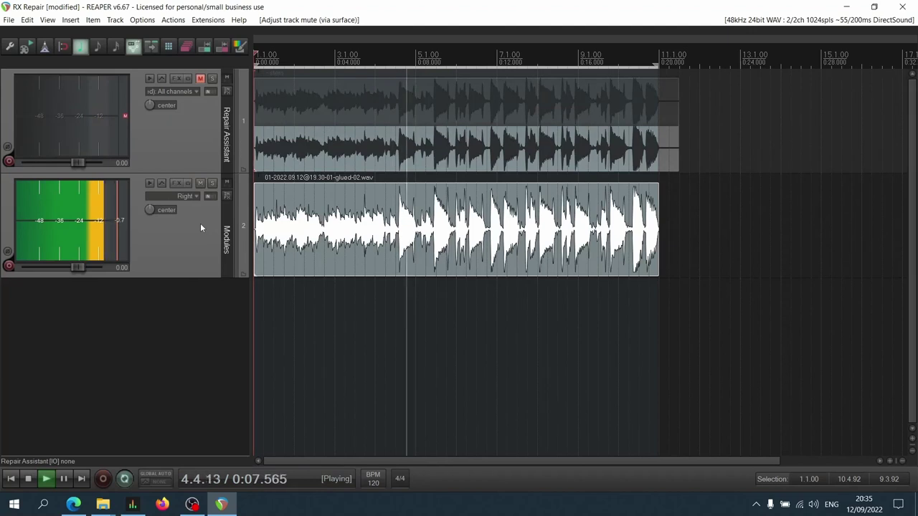
key("F5")
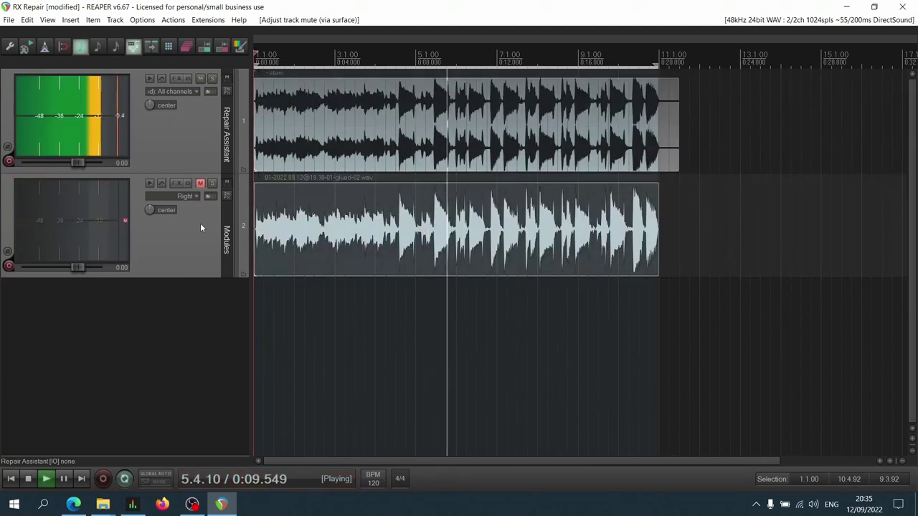
key("F5")
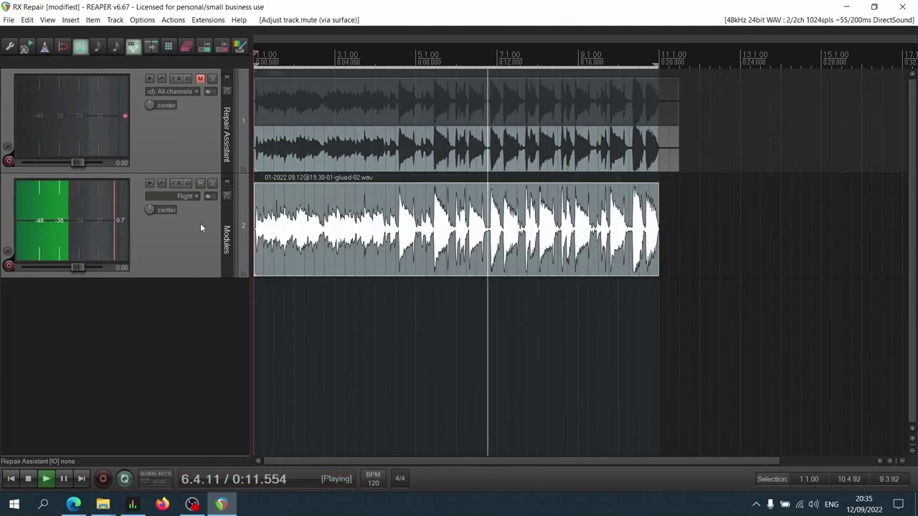
key("F5")
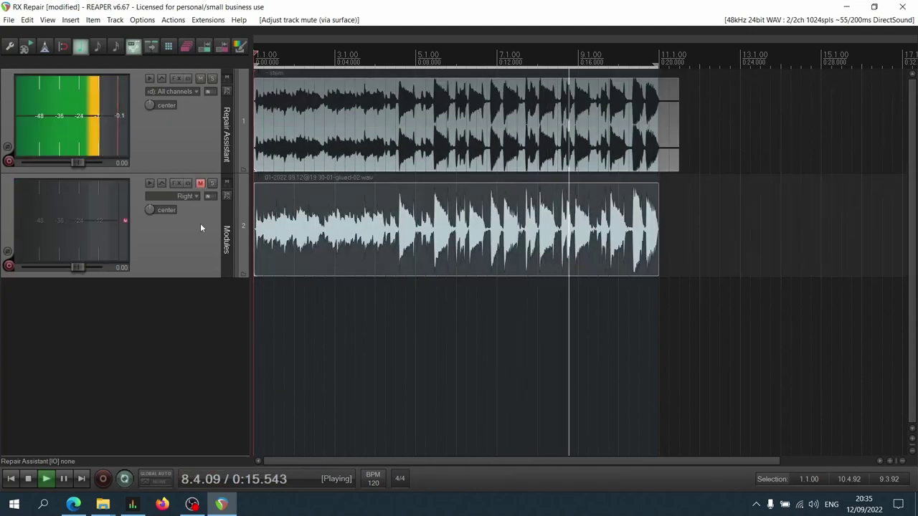
key("F5")
key("F5")
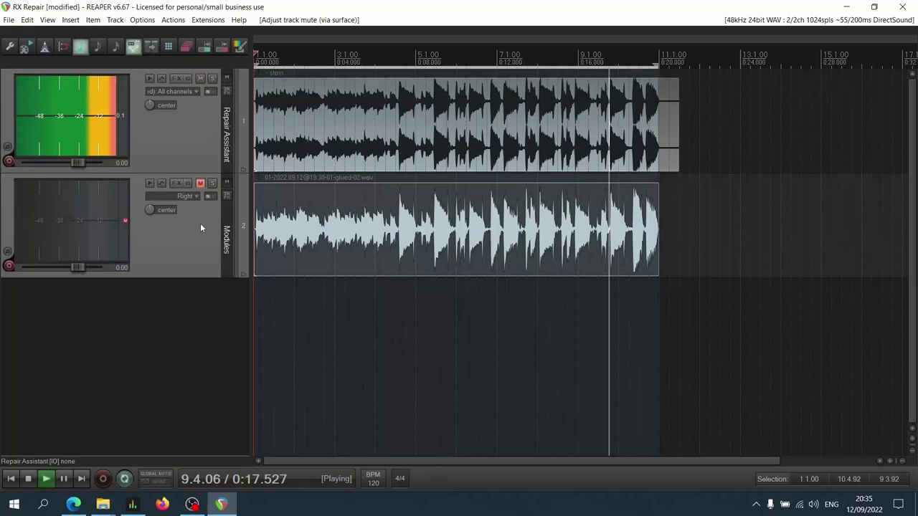
key("F5")
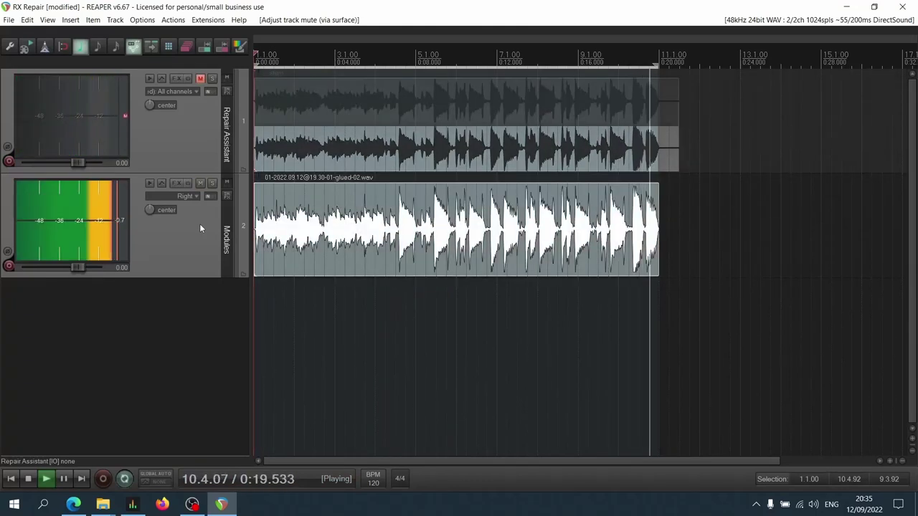
key("space")
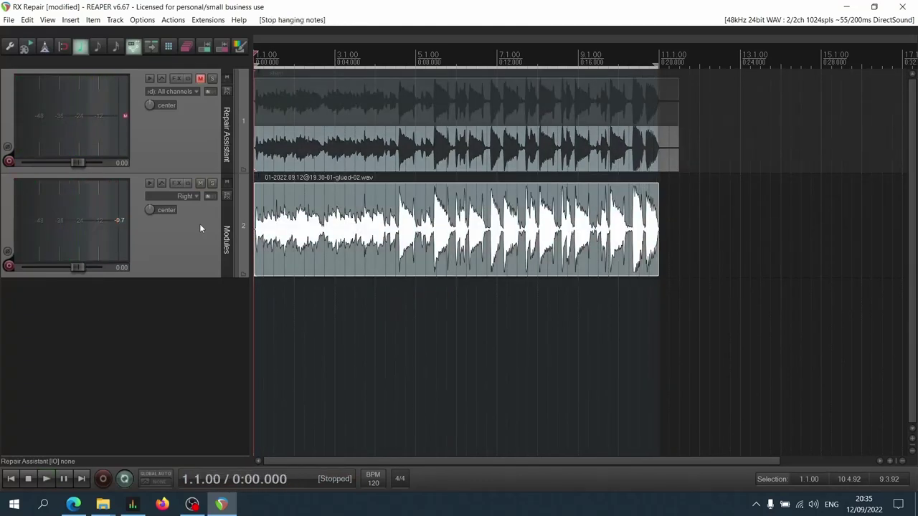